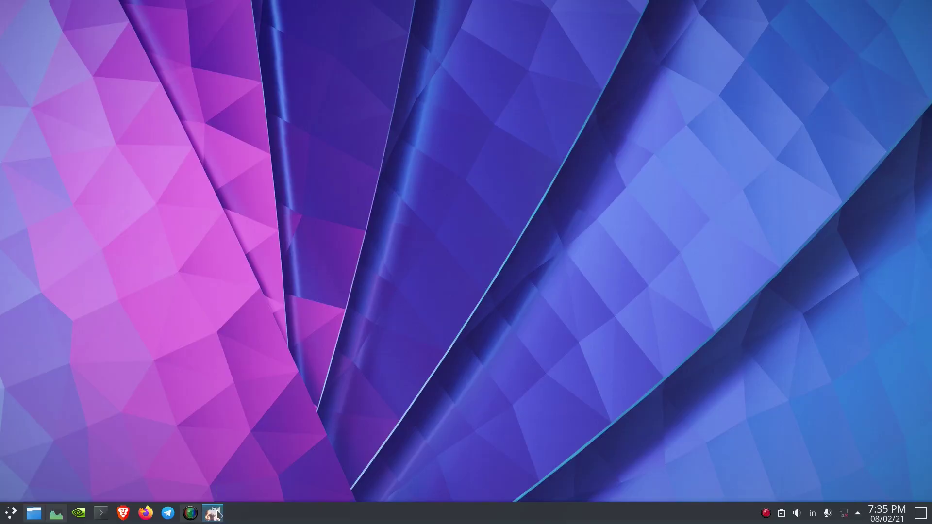
Switch to GIMP and duplicate the Original layer three times
{"action": "left_click", "coordinate": [212, 513]}
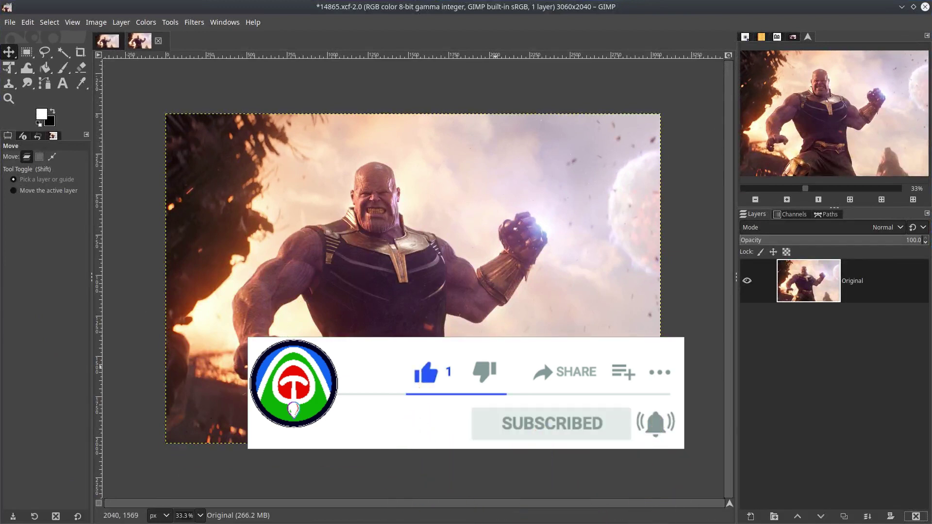
{"action": "right_click", "coordinate": [819, 280]}
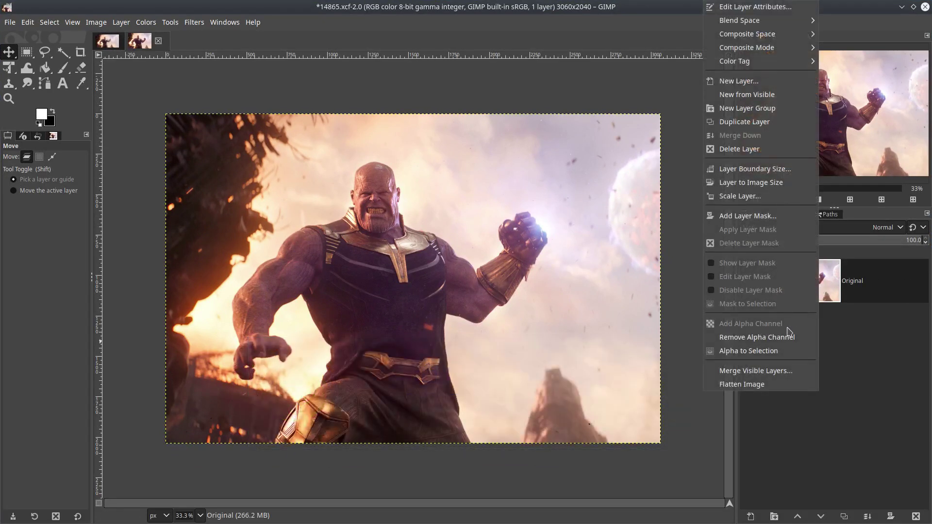
{"action": "left_click", "coordinate": [844, 336]}
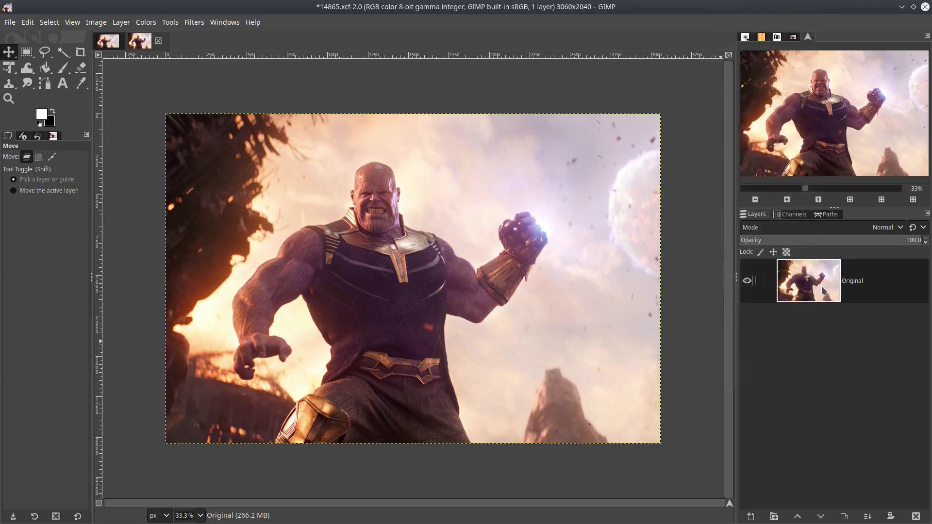
{"action": "left_click", "coordinate": [844, 516]}
{"action": "left_click", "coordinate": [843, 515]}
{"action": "left_click", "coordinate": [844, 516]}
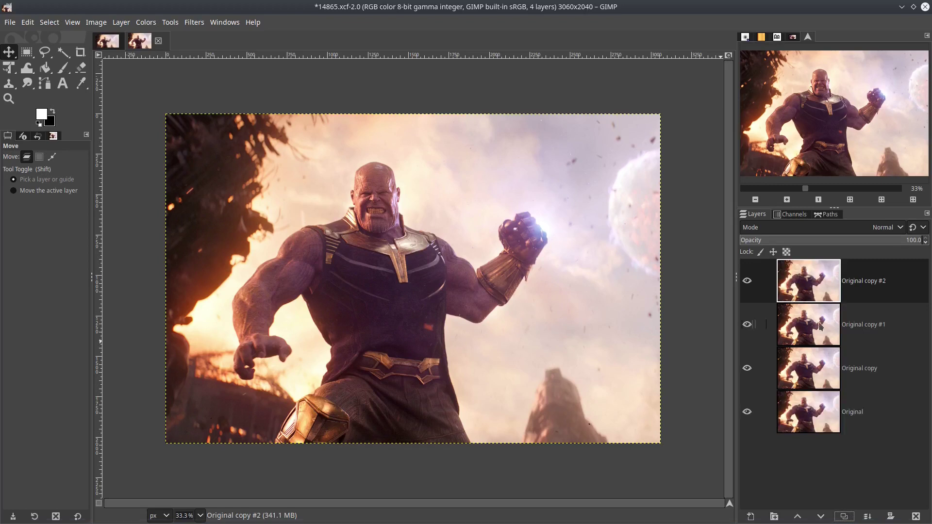
Hide Original copy #2 and Original copy #1, and rename the Original copy layer as Original BG
{"action": "left_click", "coordinate": [748, 281]}
{"action": "left_click", "coordinate": [747, 325]}
{"action": "left_click", "coordinate": [836, 379]}
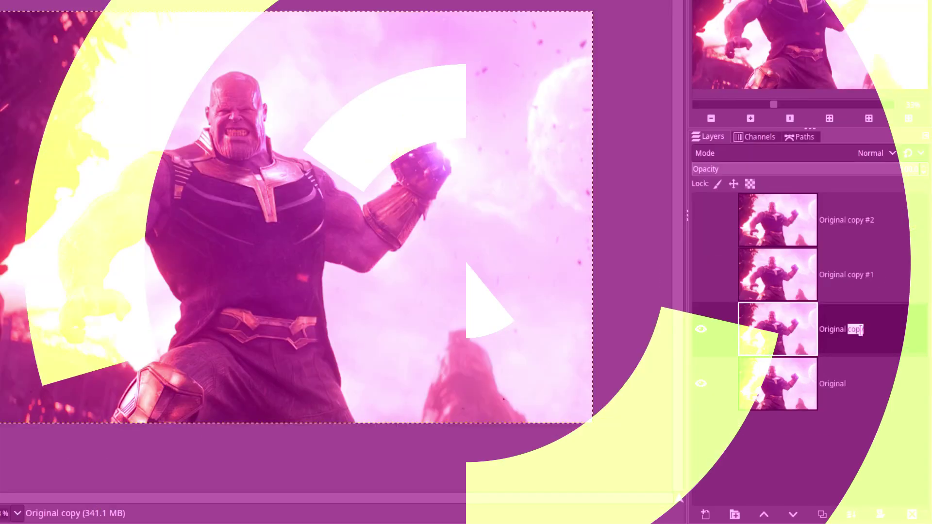
{"action": "type", "text": "BG"}
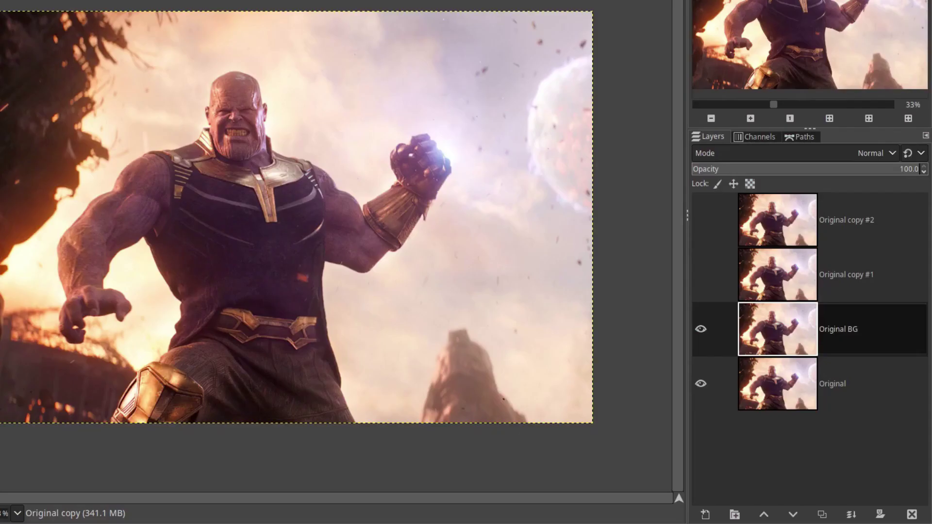
{"action": "key", "text": "Return"}
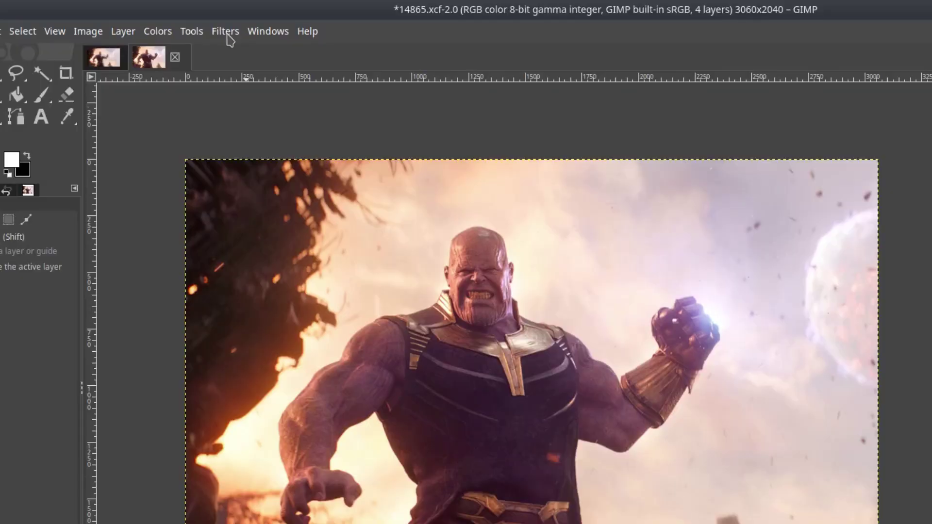
Open the Heal Selection filter for the Original BG layer and move its dialog clear of the figure
{"action": "left_click", "coordinate": [194, 22]}
{"action": "mouse_move", "coordinate": [233, 117]}
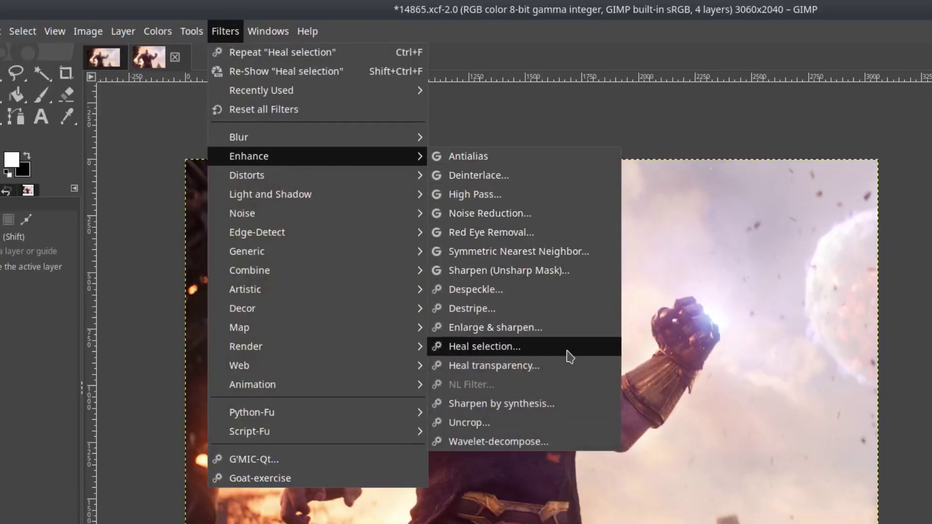
{"action": "left_click", "coordinate": [585, 350]}
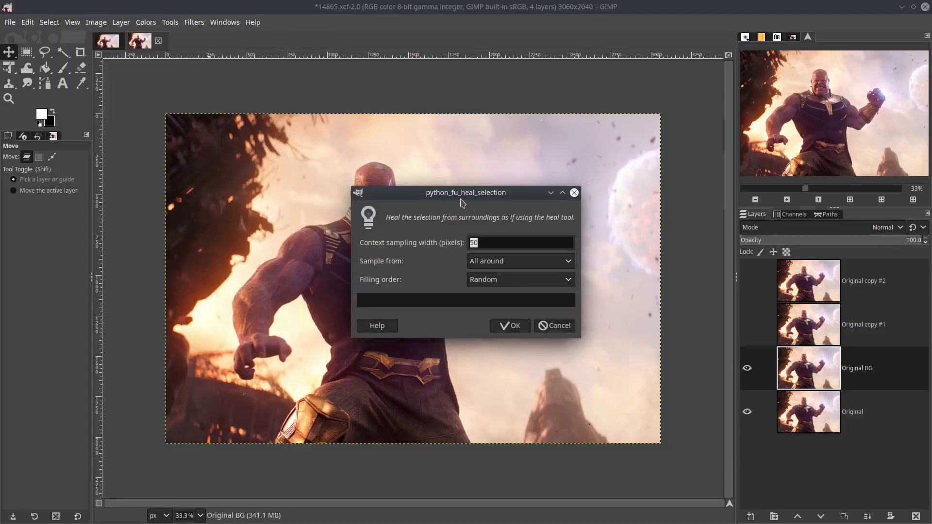
{"action": "left_click_drag", "start_coordinate": [466, 199], "coordinate": [686, 116]}
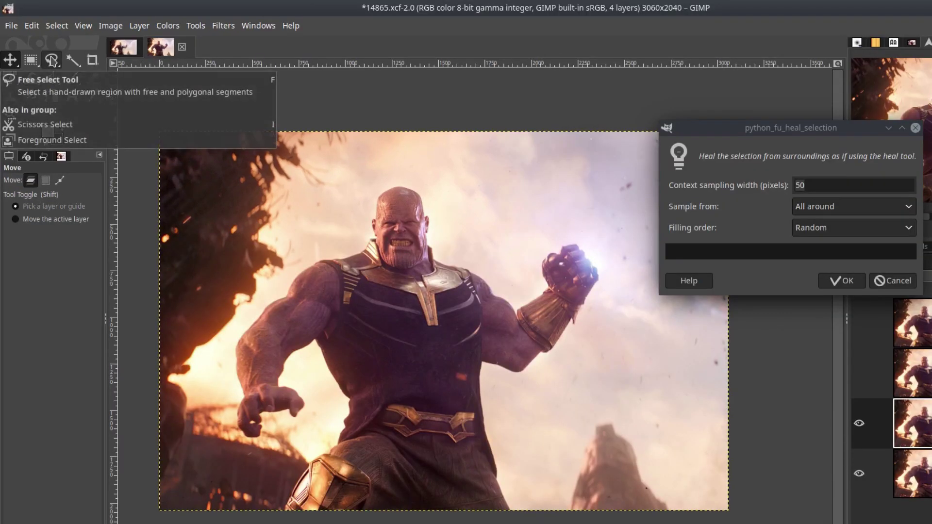
Outline the whole figure loosely with Free Select and heal the selection using 50 px sampling, all around, in random filling order
{"action": "left_click", "coordinate": [52, 60]}
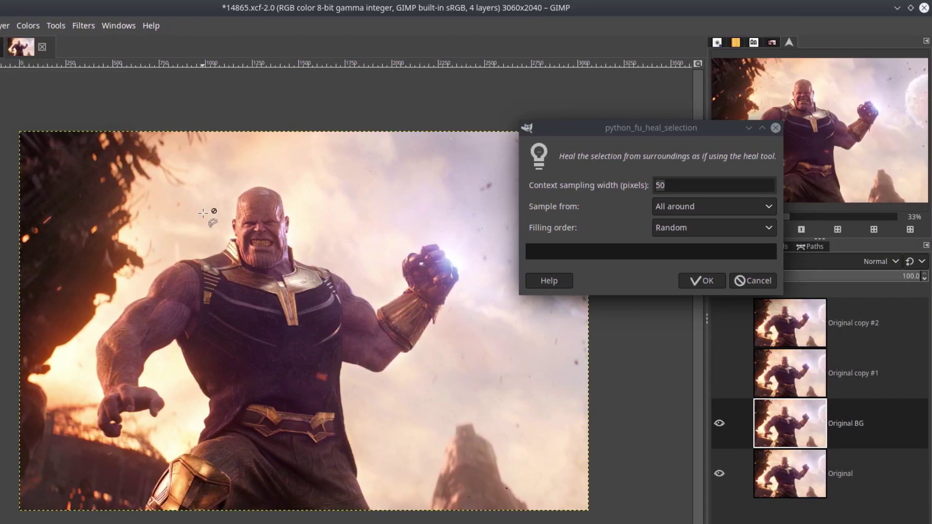
{"action": "mouse_move", "coordinate": [246, 183]}
{"action": "left_mouse_down"}
{"action": "mouse_move", "coordinate": [214, 244]}
{"action": "mouse_move", "coordinate": [154, 267]}
{"action": "mouse_move", "coordinate": [94, 330]}
{"action": "mouse_move", "coordinate": [95, 439]}
{"action": "mouse_move", "coordinate": [117, 445]}
{"action": "mouse_move", "coordinate": [140, 425]}
{"action": "mouse_move", "coordinate": [158, 427]}
{"action": "mouse_move", "coordinate": [175, 364]}
{"action": "mouse_move", "coordinate": [180, 431]}
{"action": "mouse_move", "coordinate": [140, 492]}
{"action": "mouse_move", "coordinate": [377, 519]}
{"action": "mouse_move", "coordinate": [350, 373]}
{"action": "mouse_move", "coordinate": [407, 362]}
{"action": "mouse_move", "coordinate": [456, 289]}
{"action": "mouse_move", "coordinate": [430, 232]}
{"action": "mouse_move", "coordinate": [394, 265]}
{"action": "mouse_move", "coordinate": [354, 278]}
{"action": "mouse_move", "coordinate": [307, 249]}
{"action": "mouse_move", "coordinate": [280, 184]}
{"action": "mouse_move", "coordinate": [251, 180]}
{"action": "mouse_move", "coordinate": [282, 164]}
{"action": "left_mouse_up"}
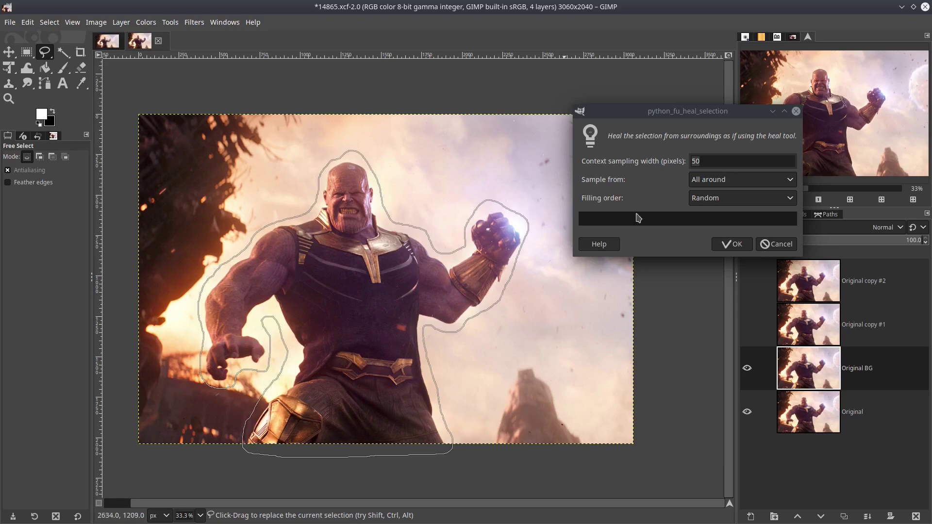
{"action": "mouse_move", "coordinate": [672, 114]}
{"action": "left_mouse_down"}
{"action": "mouse_move", "coordinate": [657, 102]}
{"action": "mouse_move", "coordinate": [656, 110]}
{"action": "left_mouse_up"}
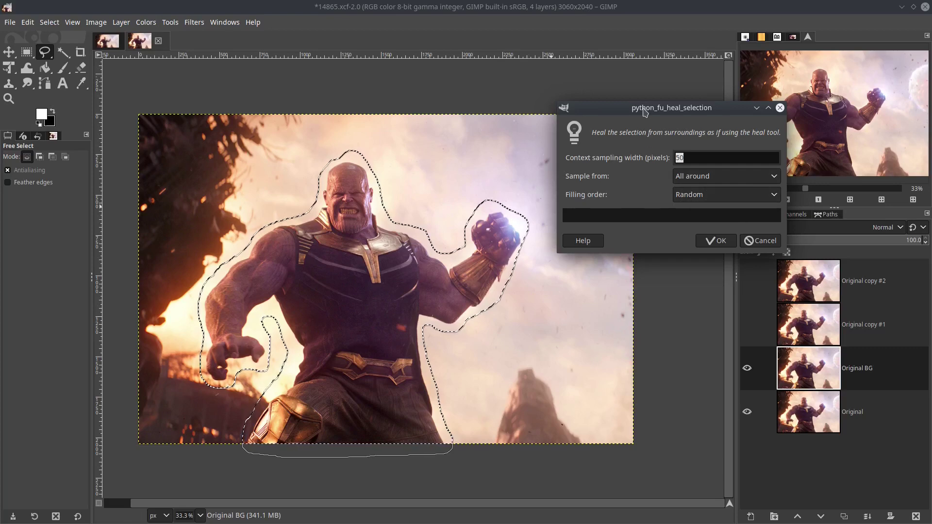
{"action": "left_click_drag", "start_coordinate": [645, 112], "coordinate": [654, 118]}
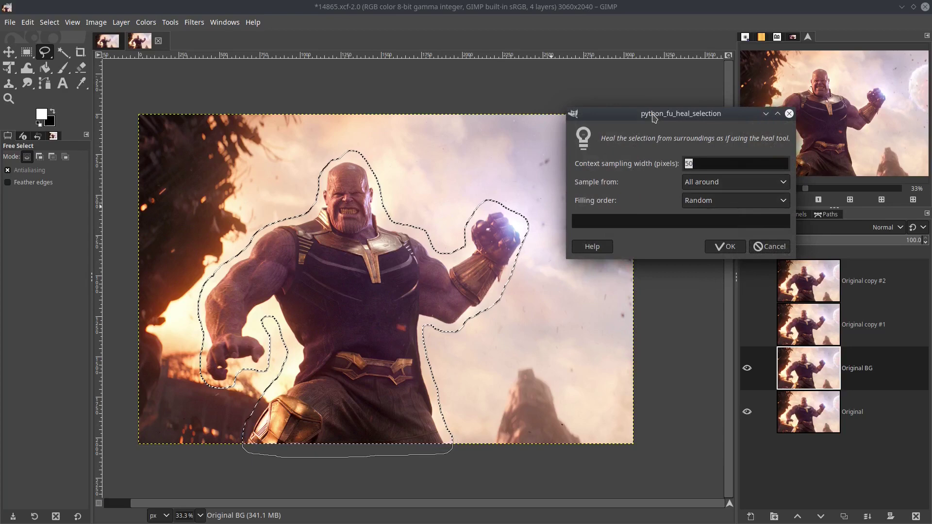
{"action": "left_click", "coordinate": [723, 246]}
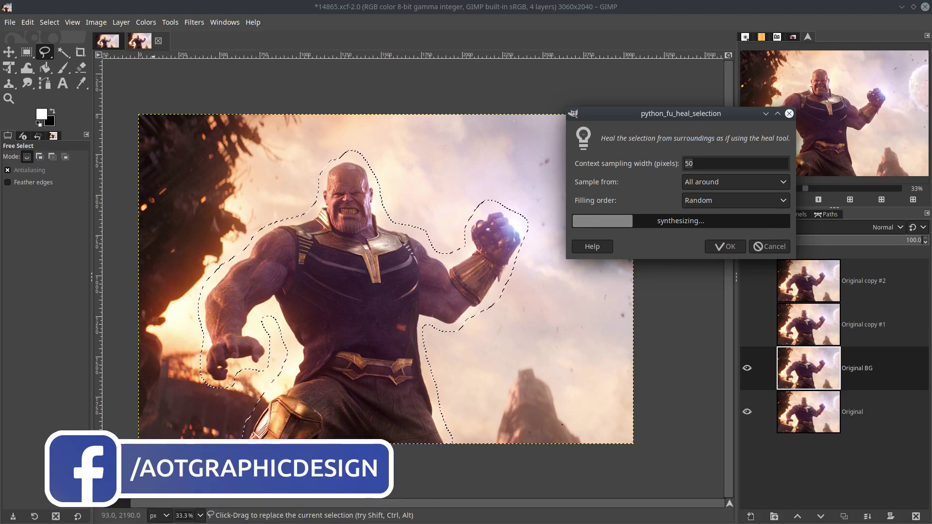
{"action": "left_click", "coordinate": [56, 513]}
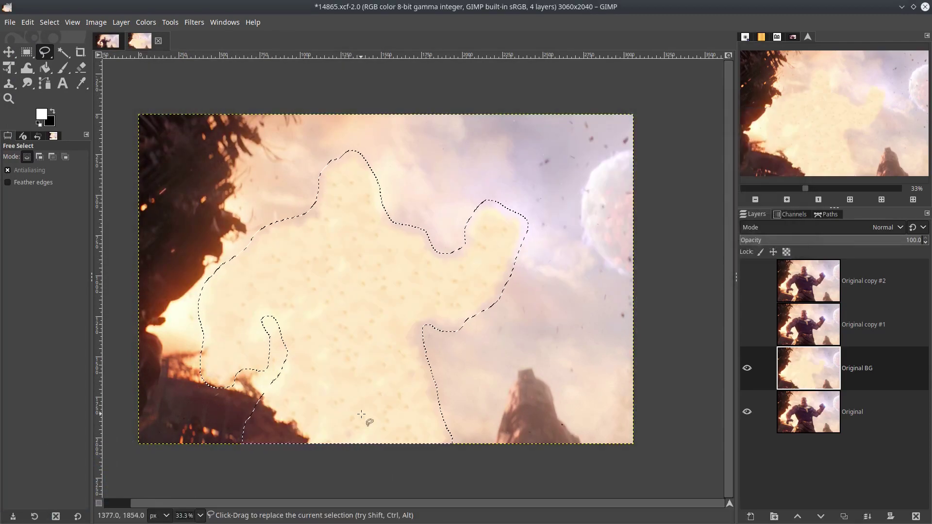
Clear the selection and smooth the filled area of Original BG with the Healing tool, sampling from the nearby sky
{"action": "key", "text": "ctrl+shift+a"}
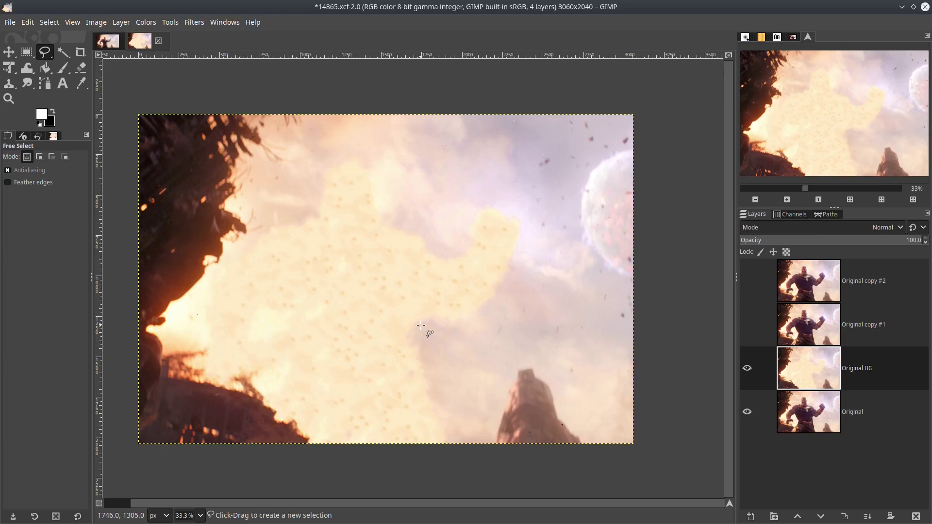
{"action": "key", "text": "h"}
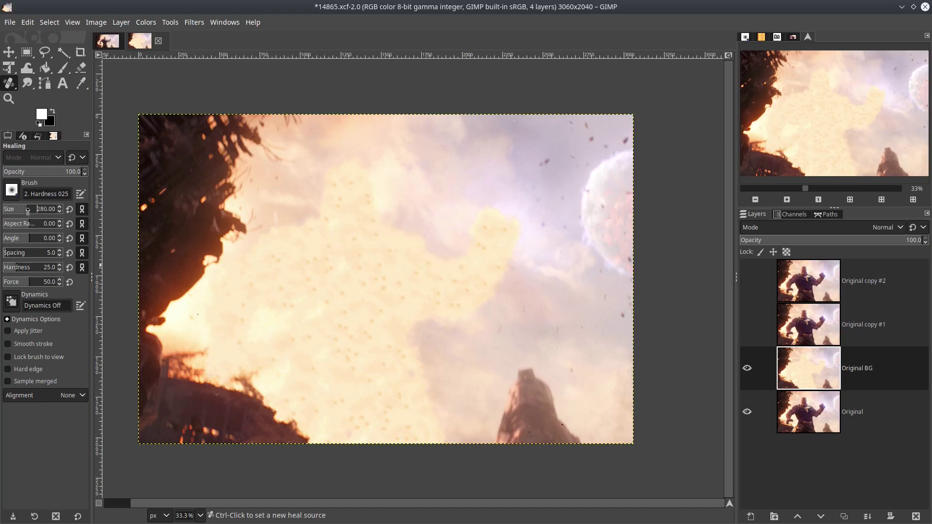
{"action": "left_click", "coordinate": [481, 220], "text": "ctrl"}
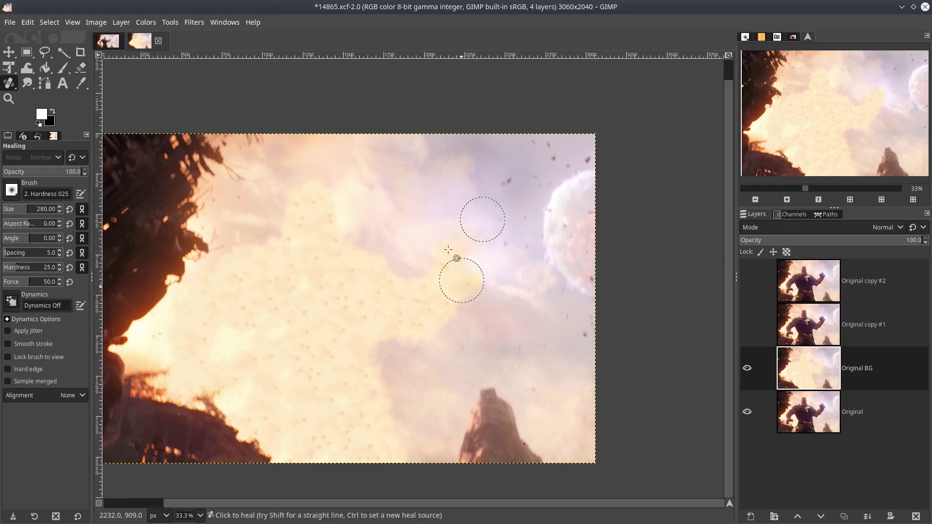
{"action": "left_click_drag", "start_coordinate": [448, 250], "coordinate": [471, 301]}
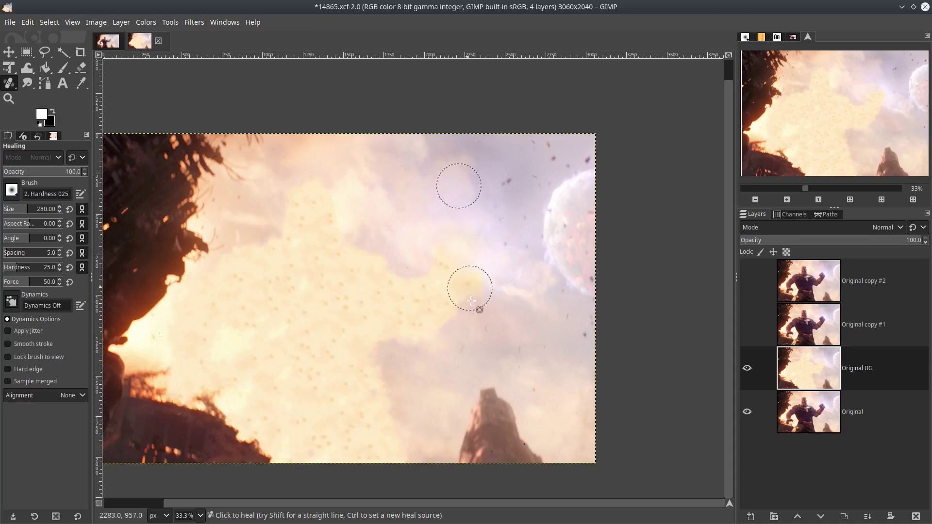
{"action": "left_click", "coordinate": [517, 326], "text": "ctrl"}
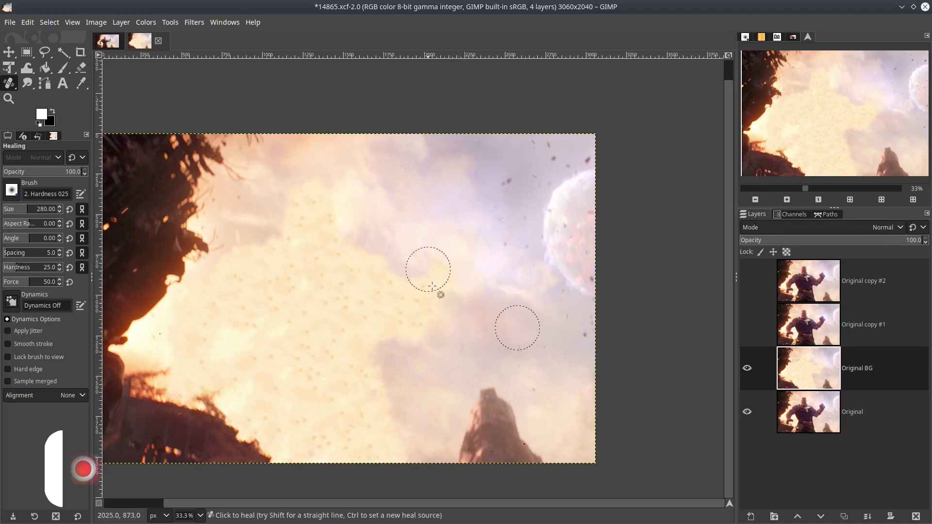
{"action": "left_click", "coordinate": [439, 414], "text": "ctrl"}
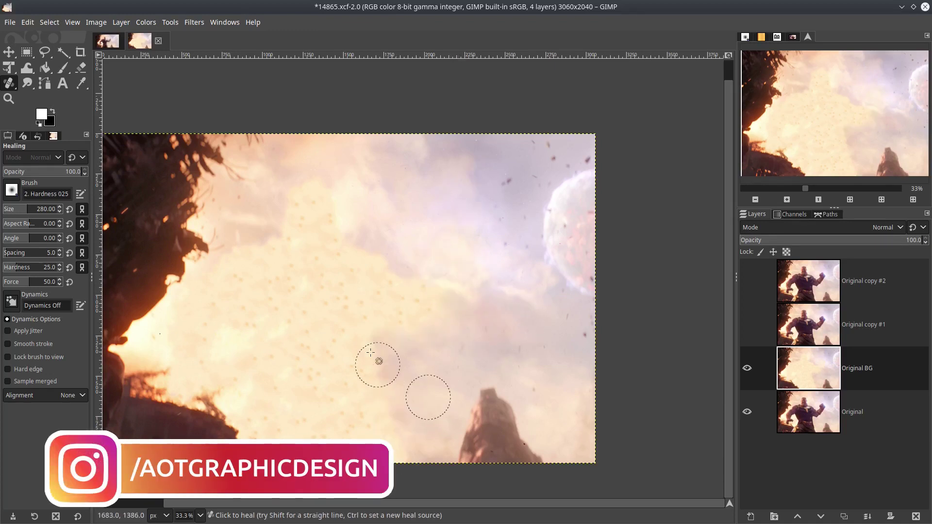
{"action": "left_click", "coordinate": [441, 377], "text": "ctrl"}
{"action": "left_click", "coordinate": [468, 294], "text": "ctrl"}
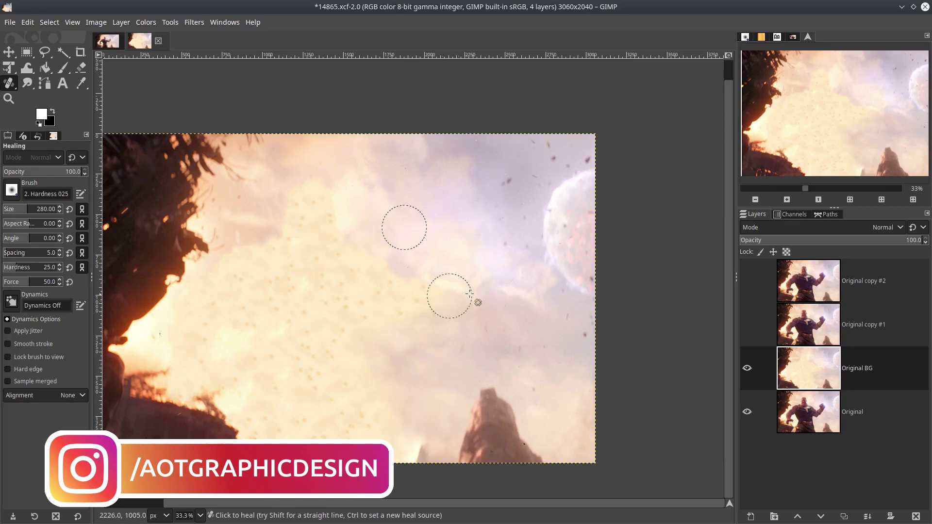
{"action": "key", "text": "bracketright"}
{"action": "key", "text": "bracketright"}
{"action": "key", "text": "bracketright"}
{"action": "key", "text": "bracketright"}
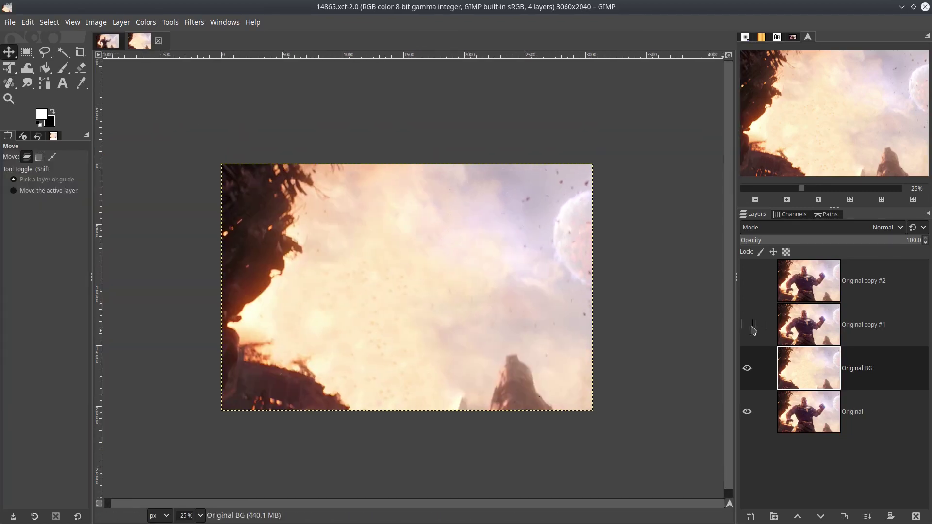
Show the Original copy #1 layer and rename it Original warp
{"action": "left_click", "coordinate": [748, 325]}
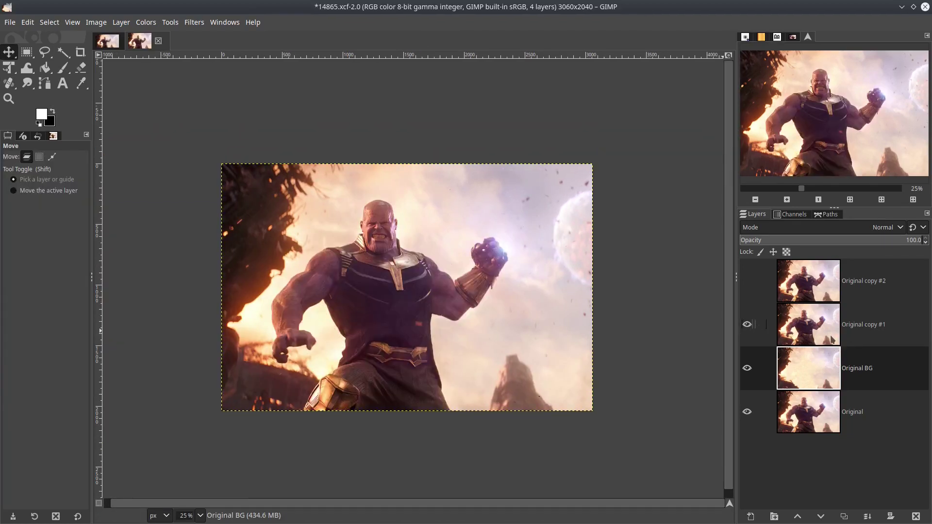
{"action": "left_click", "coordinate": [871, 325]}
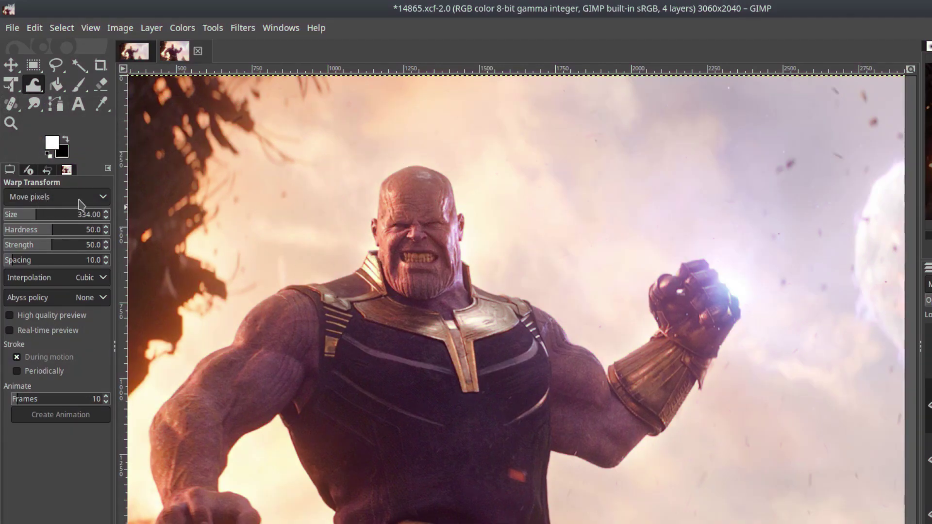
Set up Warp Transform with the Move pixels behaviour and a brush size of 278.5
{"action": "left_click", "coordinate": [102, 200]}
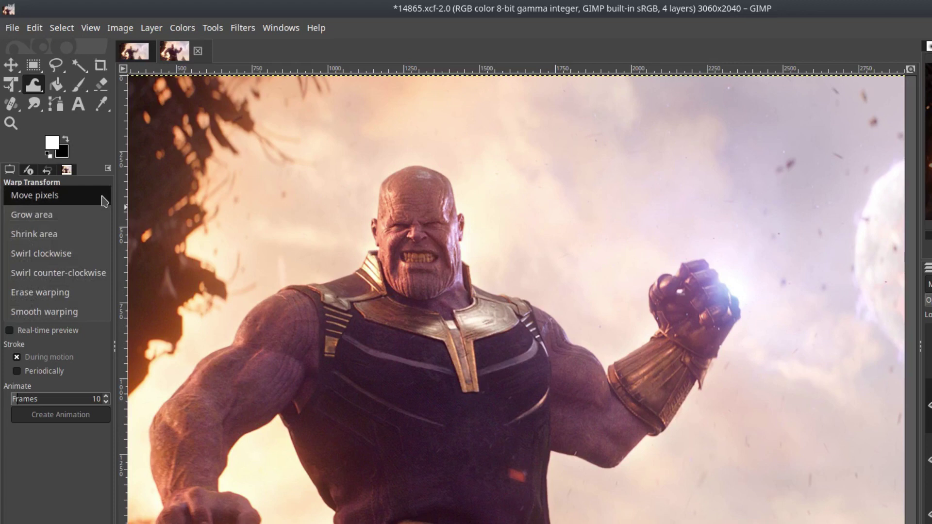
{"action": "left_click", "coordinate": [104, 199]}
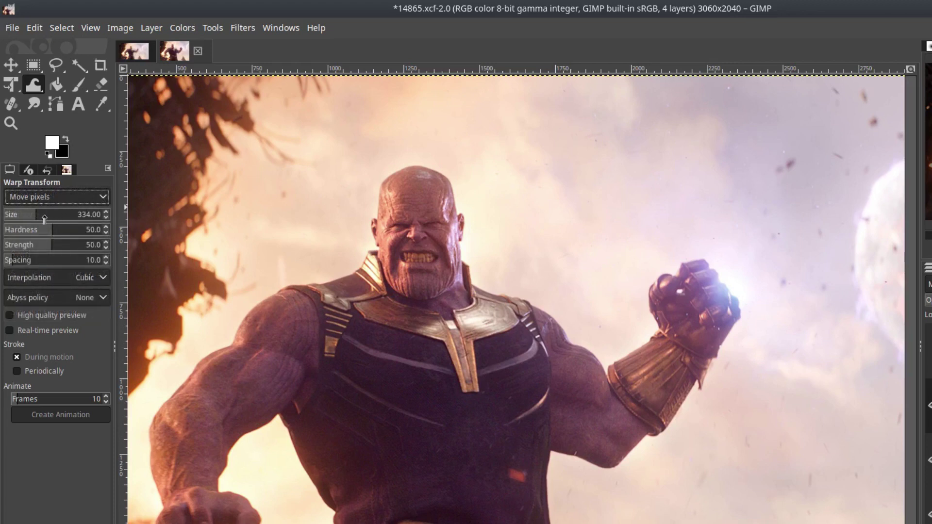
{"action": "left_click", "coordinate": [30, 212]}
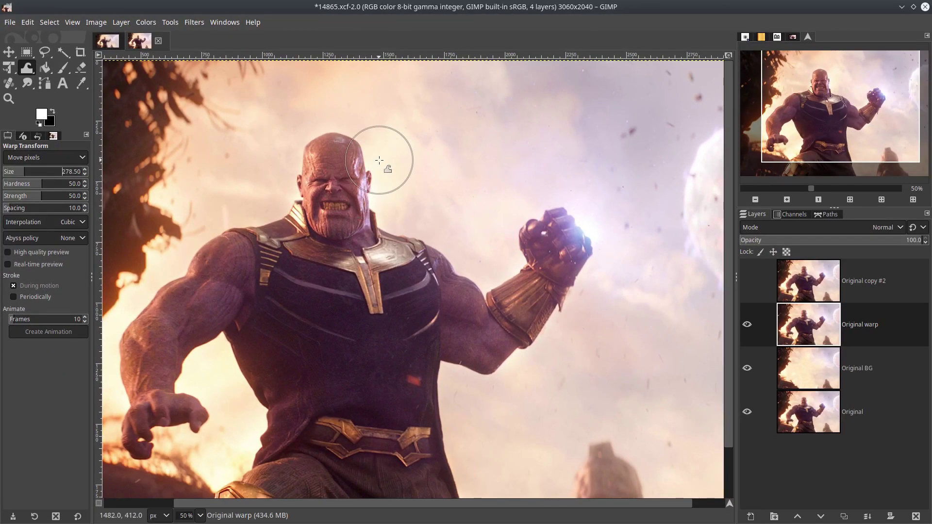
Stretch the figure's head, raised arm, fist and lower body toward the planet side on Original warp, enlarging the warp brush to 389.5
{"action": "scroll", "coordinate": [391, 166], "scroll_direction": "up", "scroll_amount": 1}
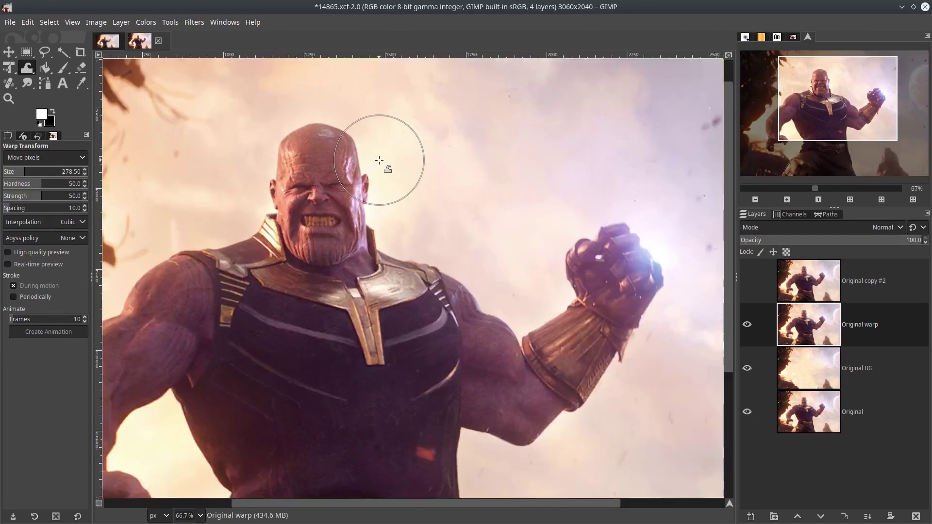
{"action": "left_click_drag", "start_coordinate": [378, 160], "coordinate": [316, 157]}
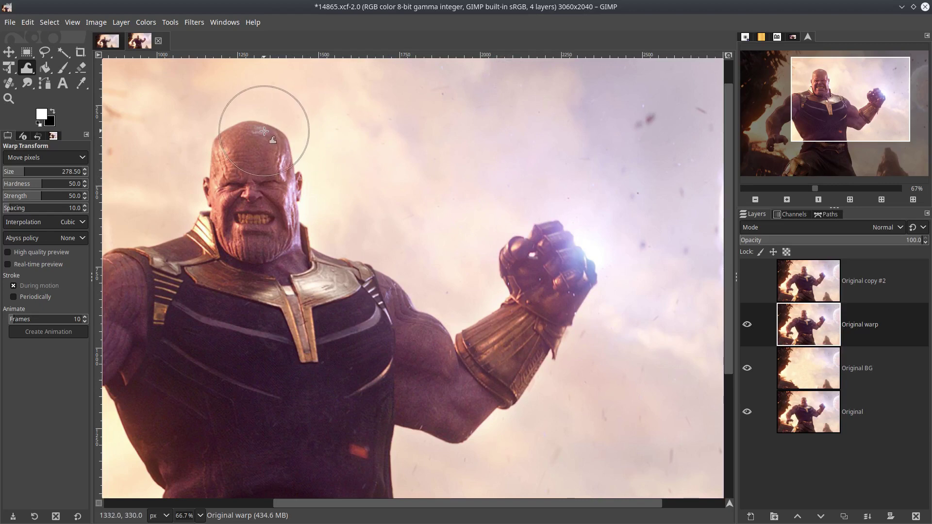
{"action": "mouse_move", "coordinate": [264, 131]}
{"action": "left_mouse_down"}
{"action": "mouse_move", "coordinate": [340, 113]}
{"action": "mouse_move", "coordinate": [288, 155]}
{"action": "mouse_move", "coordinate": [333, 148]}
{"action": "mouse_move", "coordinate": [294, 180]}
{"action": "mouse_move", "coordinate": [325, 176]}
{"action": "mouse_move", "coordinate": [289, 202]}
{"action": "mouse_move", "coordinate": [346, 194]}
{"action": "mouse_move", "coordinate": [290, 231]}
{"action": "mouse_move", "coordinate": [336, 225]}
{"action": "mouse_move", "coordinate": [435, 340]}
{"action": "mouse_move", "coordinate": [500, 300]}
{"action": "mouse_move", "coordinate": [528, 248]}
{"action": "mouse_move", "coordinate": [604, 266]}
{"action": "mouse_move", "coordinate": [582, 317]}
{"action": "mouse_move", "coordinate": [600, 288]}
{"action": "mouse_move", "coordinate": [556, 332]}
{"action": "mouse_move", "coordinate": [586, 329]}
{"action": "mouse_move", "coordinate": [540, 355]}
{"action": "mouse_move", "coordinate": [573, 353]}
{"action": "mouse_move", "coordinate": [527, 371]}
{"action": "mouse_move", "coordinate": [543, 374]}
{"action": "mouse_move", "coordinate": [513, 392]}
{"action": "mouse_move", "coordinate": [533, 395]}
{"action": "mouse_move", "coordinate": [493, 407]}
{"action": "mouse_move", "coordinate": [514, 412]}
{"action": "mouse_move", "coordinate": [484, 415]}
{"action": "mouse_move", "coordinate": [505, 426]}
{"action": "mouse_move", "coordinate": [458, 430]}
{"action": "mouse_move", "coordinate": [467, 441]}
{"action": "mouse_move", "coordinate": [514, 357]}
{"action": "mouse_move", "coordinate": [471, 206]}
{"action": "mouse_move", "coordinate": [347, 228]}
{"action": "mouse_move", "coordinate": [353, 238]}
{"action": "mouse_move", "coordinate": [323, 243]}
{"action": "mouse_move", "coordinate": [342, 253]}
{"action": "mouse_move", "coordinate": [326, 271]}
{"action": "mouse_move", "coordinate": [355, 283]}
{"action": "mouse_move", "coordinate": [327, 311]}
{"action": "mouse_move", "coordinate": [357, 314]}
{"action": "mouse_move", "coordinate": [332, 331]}
{"action": "mouse_move", "coordinate": [360, 351]}
{"action": "mouse_move", "coordinate": [340, 369]}
{"action": "mouse_move", "coordinate": [395, 461]}
{"action": "left_mouse_up"}
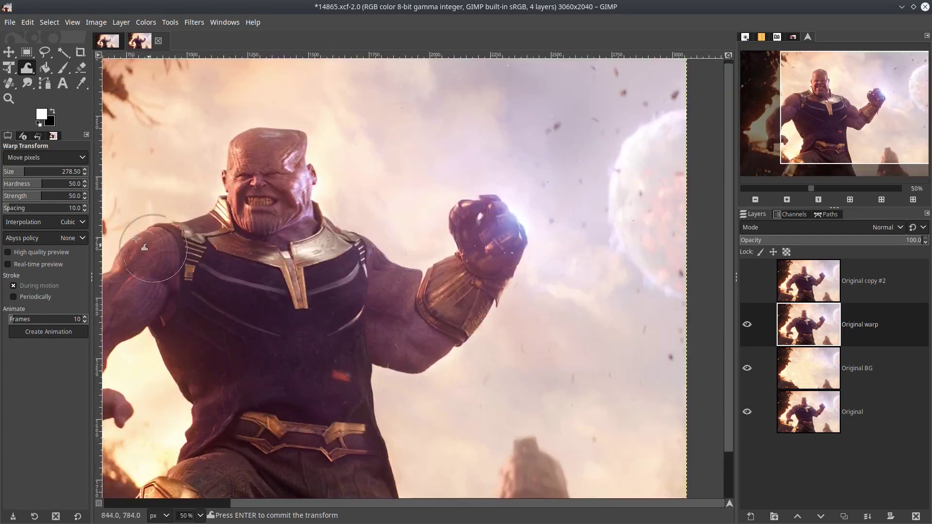
{"action": "mouse_move", "coordinate": [271, 155]}
{"action": "left_mouse_down"}
{"action": "mouse_move", "coordinate": [298, 106]}
{"action": "mouse_move", "coordinate": [350, 160]}
{"action": "mouse_move", "coordinate": [345, 188]}
{"action": "mouse_move", "coordinate": [408, 234]}
{"action": "mouse_move", "coordinate": [460, 210]}
{"action": "mouse_move", "coordinate": [541, 219]}
{"action": "mouse_move", "coordinate": [529, 283]}
{"action": "left_mouse_up"}
{"action": "scroll", "coordinate": [395, 291], "scroll_direction": "down", "scroll_amount": 5}
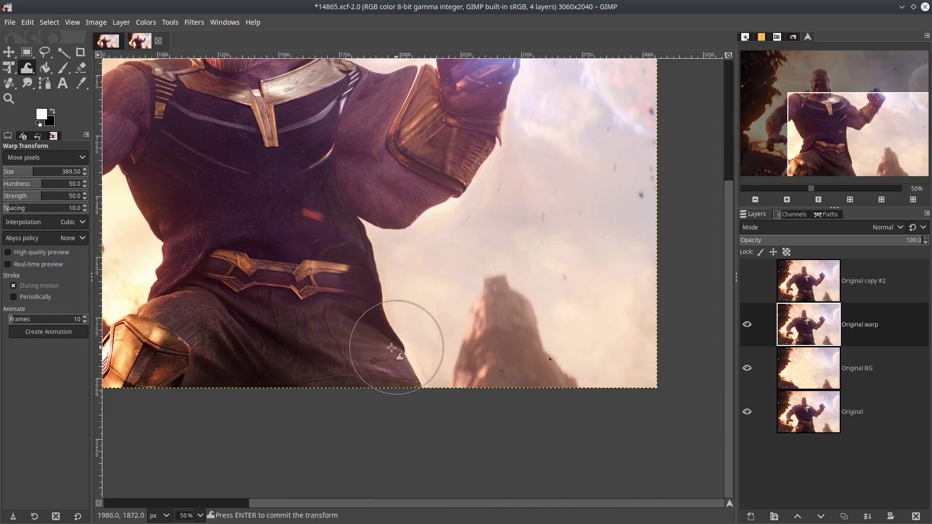
{"action": "scroll", "coordinate": [332, 184], "scroll_direction": "up", "scroll_amount": 6}
{"action": "mouse_move", "coordinate": [333, 184]}
{"action": "left_mouse_down"}
{"action": "mouse_move", "coordinate": [359, 235]}
{"action": "mouse_move", "coordinate": [420, 245]}
{"action": "mouse_move", "coordinate": [521, 169]}
{"action": "mouse_move", "coordinate": [577, 221]}
{"action": "mouse_move", "coordinate": [543, 287]}
{"action": "mouse_move", "coordinate": [520, 370]}
{"action": "left_mouse_up"}
{"action": "scroll", "coordinate": [395, 225], "scroll_direction": "down", "scroll_amount": 5}
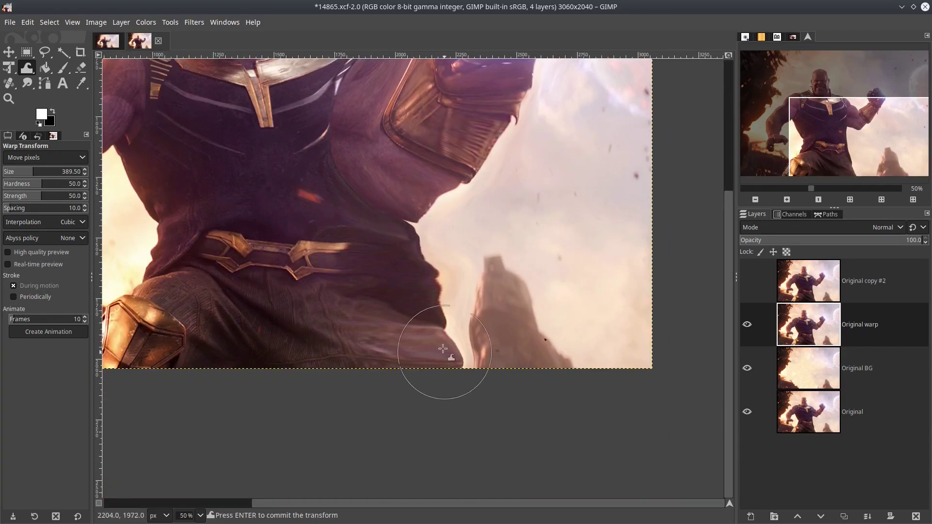
{"action": "scroll", "coordinate": [441, 363], "scroll_direction": "down", "scroll_amount": 1}
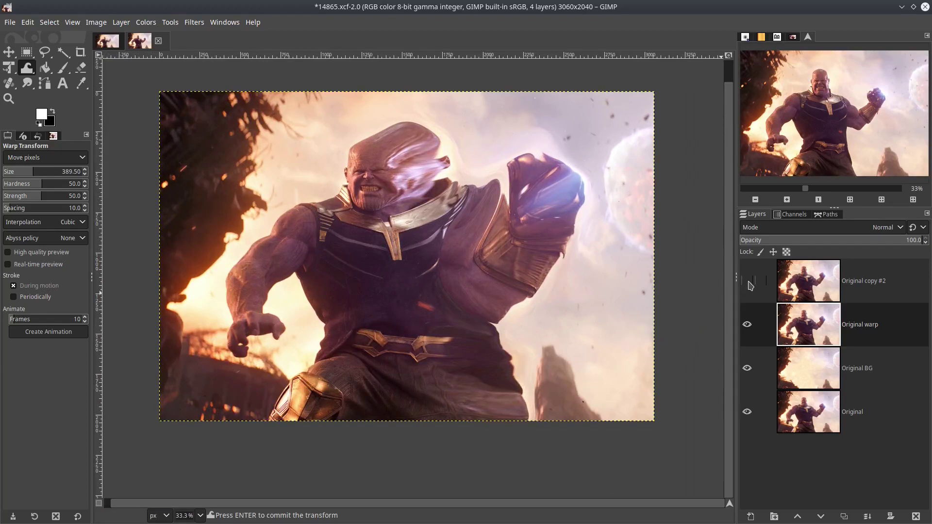
Hide the Original warp layer and show the Original copy #2 layer
{"action": "left_click", "coordinate": [750, 285]}
{"action": "left_click", "coordinate": [750, 285]}
{"action": "left_click", "coordinate": [750, 285]}
{"action": "left_click", "coordinate": [750, 285]}
{"action": "left_click", "coordinate": [750, 325]}
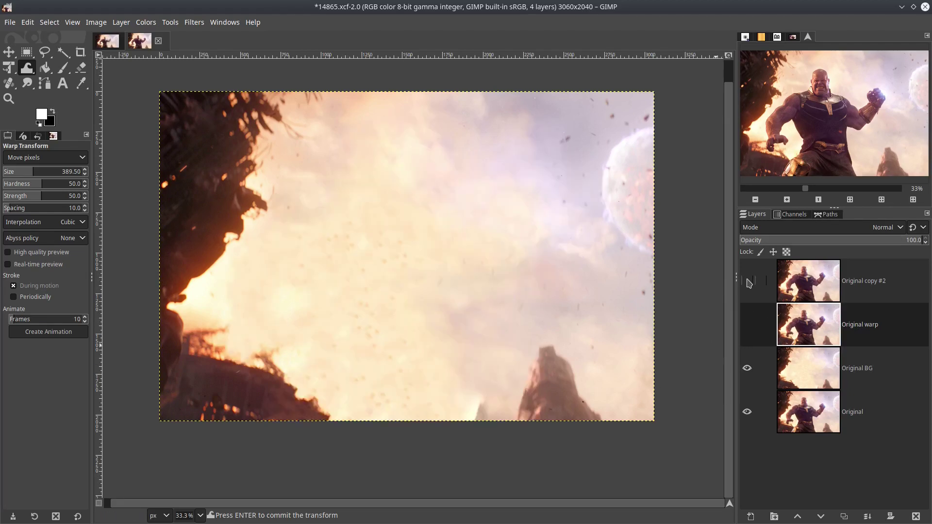
{"action": "left_click", "coordinate": [746, 286]}
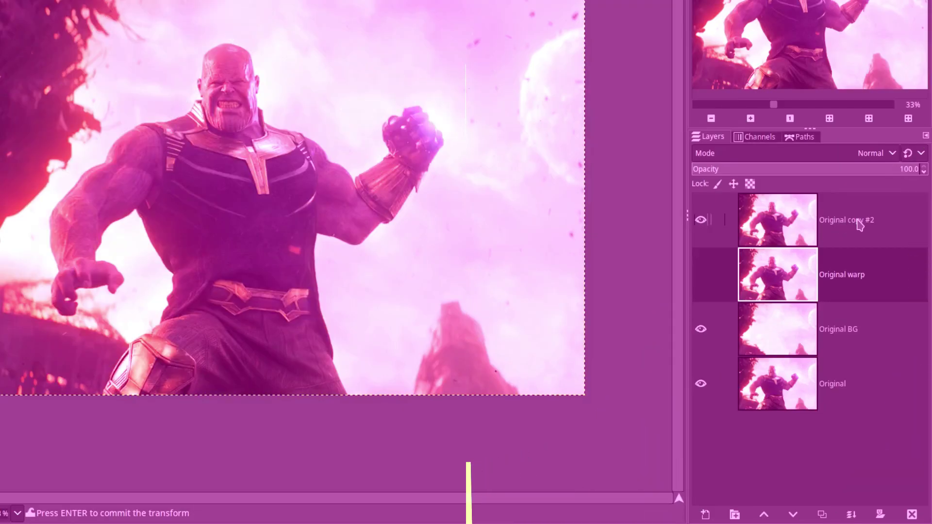
Rename the Original copy #2 layer as Original Edge
{"action": "double_click", "coordinate": [873, 280]}
{"action": "left_click_drag", "start_coordinate": [847, 220], "coordinate": [902, 221]}
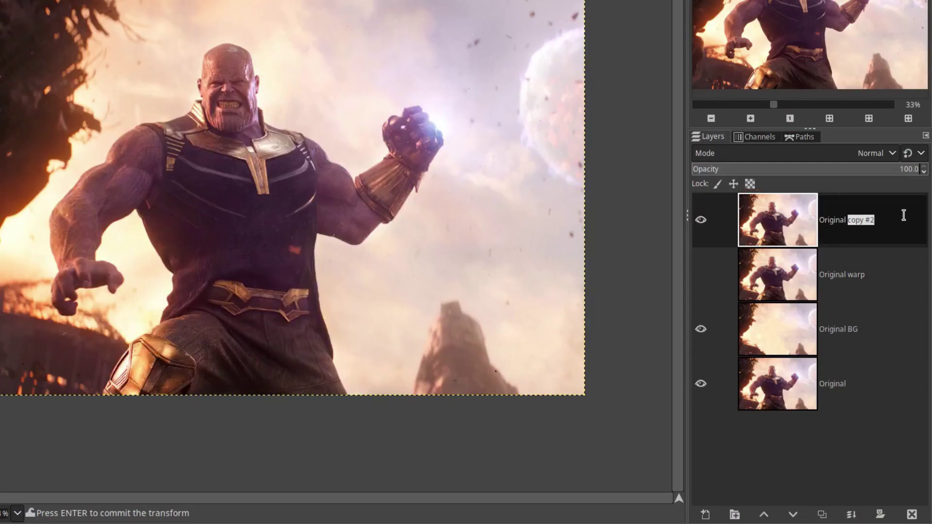
{"action": "type", "text": "E"}
{"action": "type", "text": "dge"}
{"action": "key", "text": "Return"}
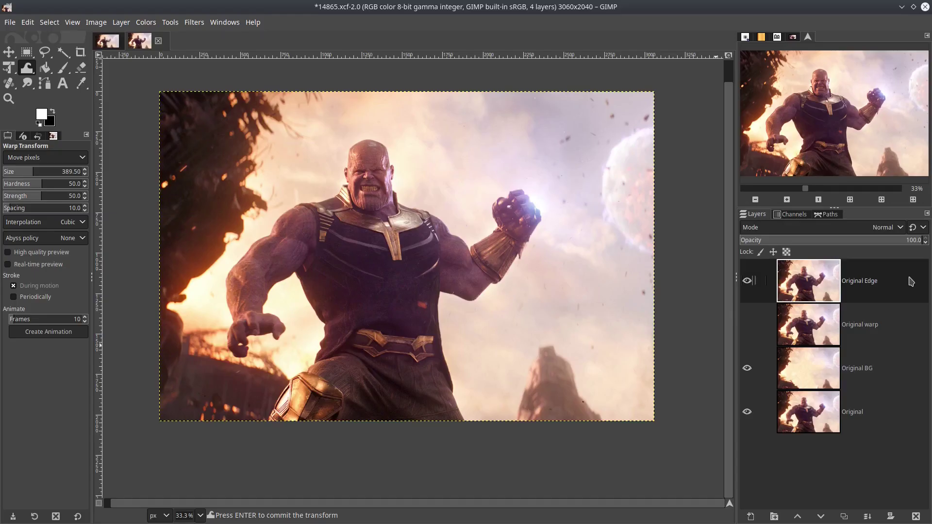
Commit the pending warp by switching to the Move tool, and compare Original Edge with the healed background by toggling its visibility
{"action": "scroll", "coordinate": [417, 168], "scroll_direction": "up", "scroll_amount": 2}
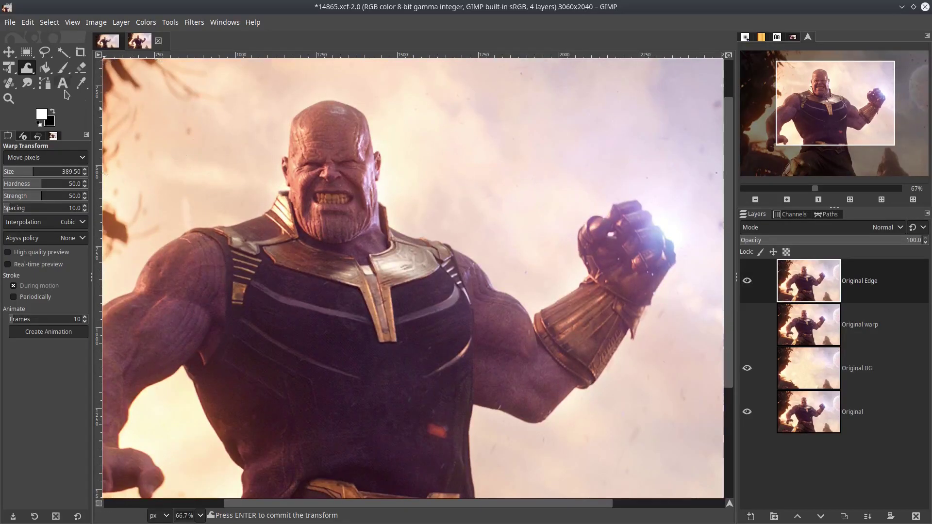
{"action": "key", "text": "m"}
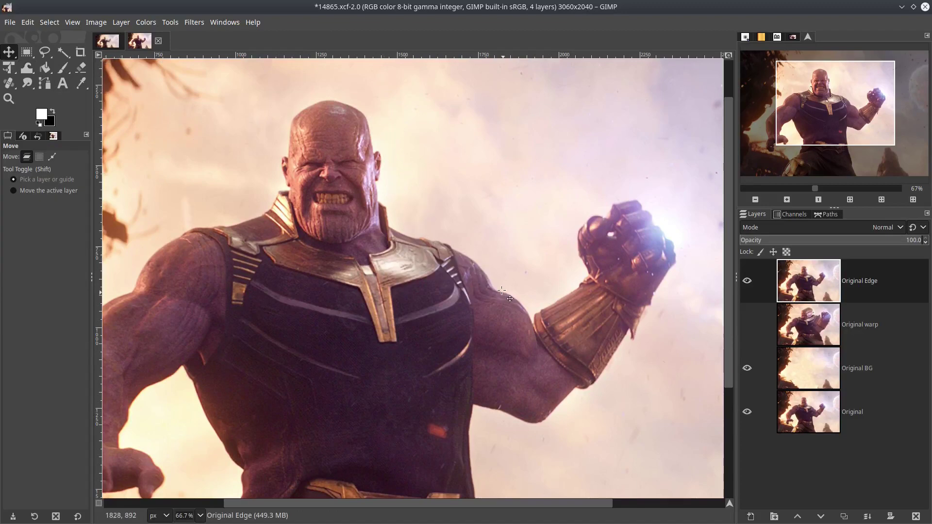
{"action": "scroll", "coordinate": [496, 280], "scroll_direction": "down", "scroll_amount": 1}
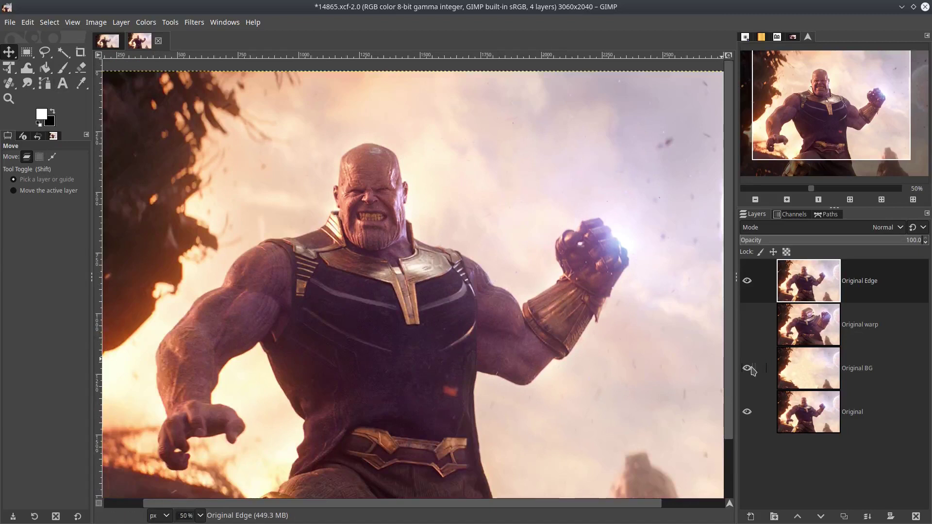
{"action": "left_click", "coordinate": [748, 282]}
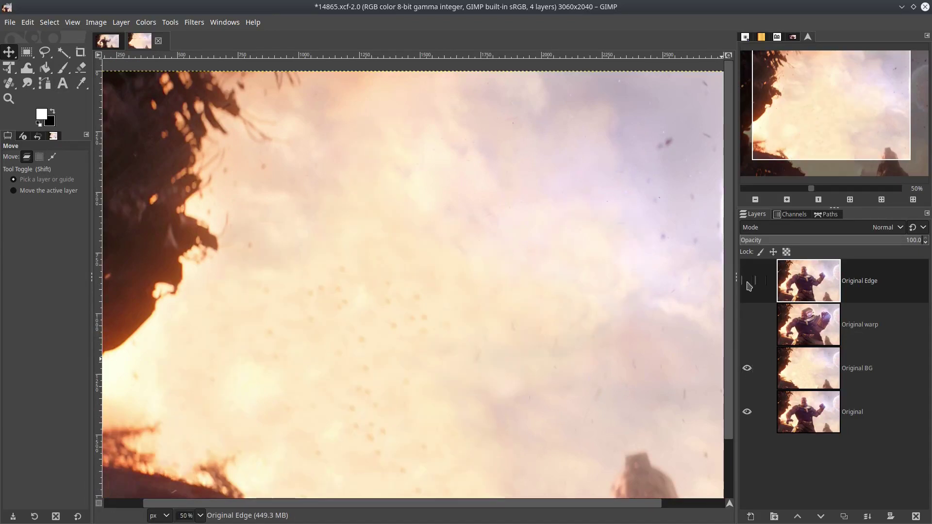
{"action": "left_click", "coordinate": [753, 285]}
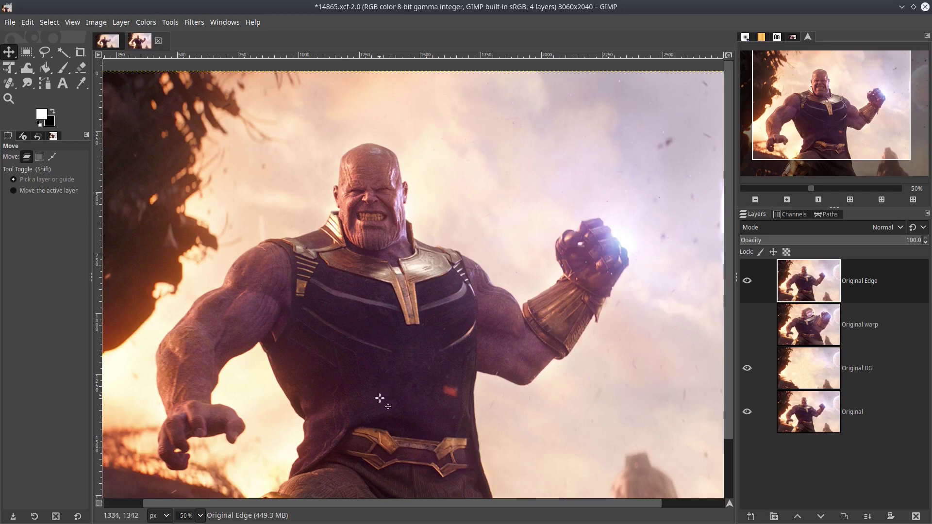
{"action": "left_click_drag", "start_coordinate": [414, 397], "coordinate": [419, 339]}
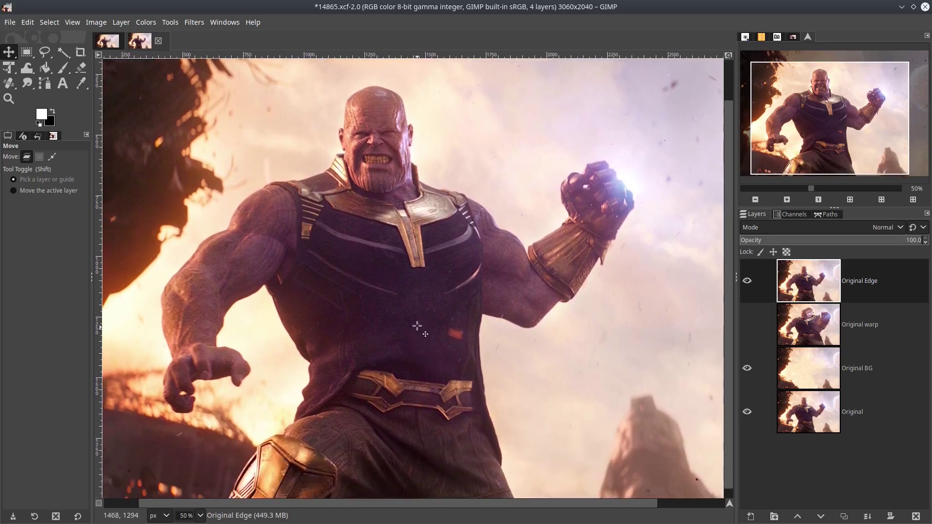
{"action": "scroll", "coordinate": [418, 315], "scroll_direction": "down", "scroll_amount": 1}
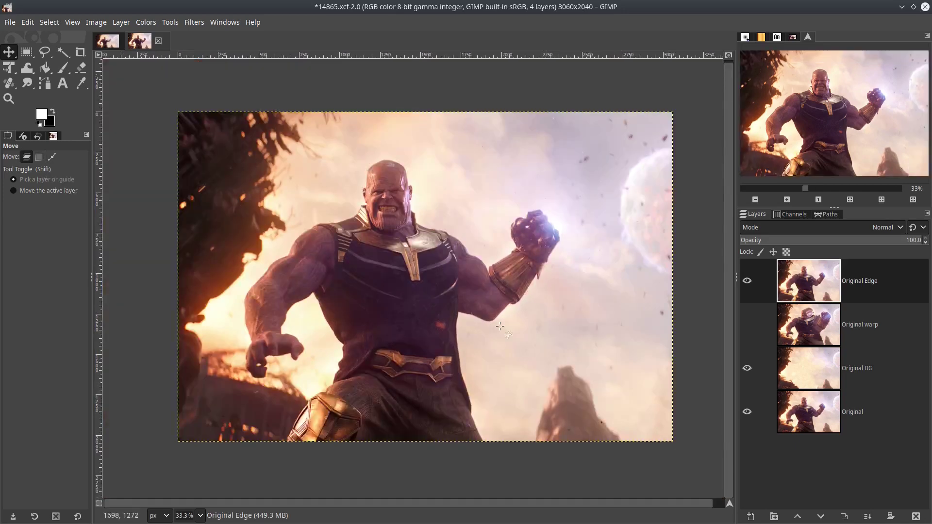
Add a white (full opacity) layer mask to Original Edge and fill the mask with black
{"action": "left_click", "coordinate": [891, 517]}
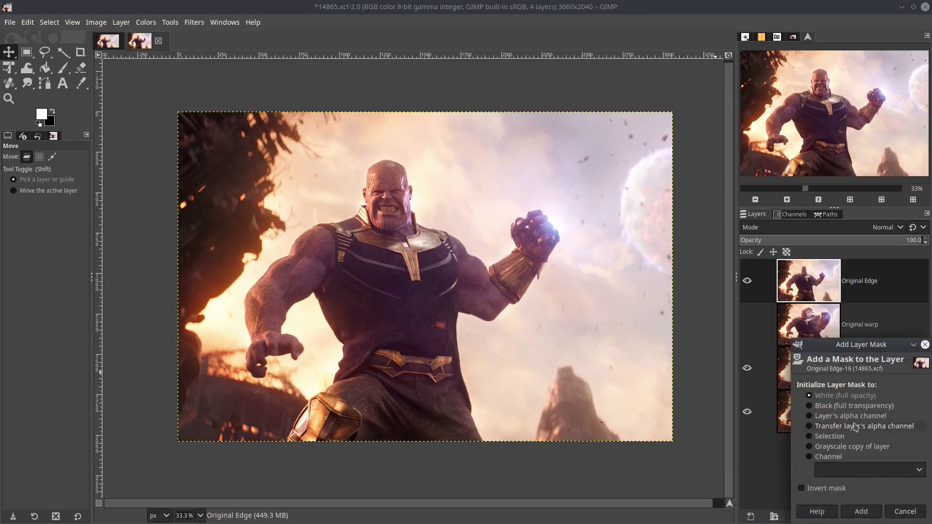
{"action": "left_click", "coordinate": [861, 511]}
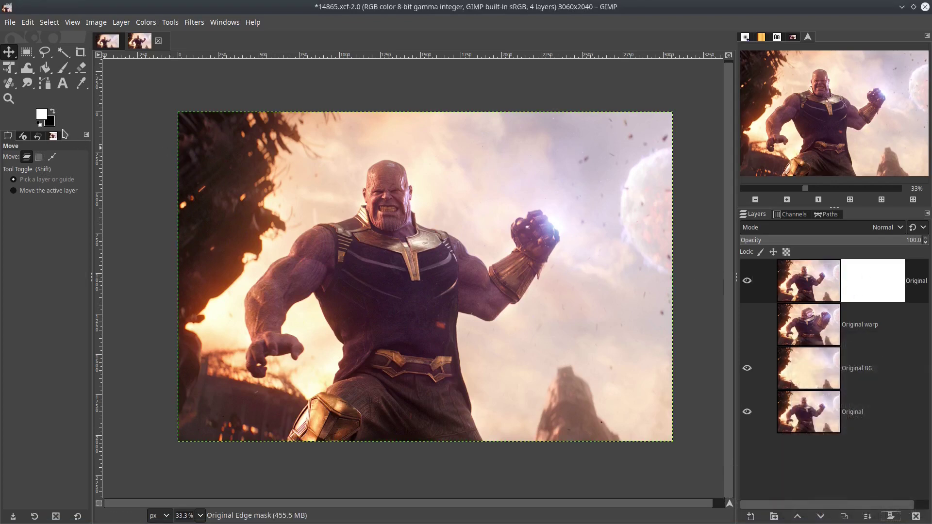
{"action": "left_click_drag", "start_coordinate": [54, 128], "coordinate": [376, 204]}
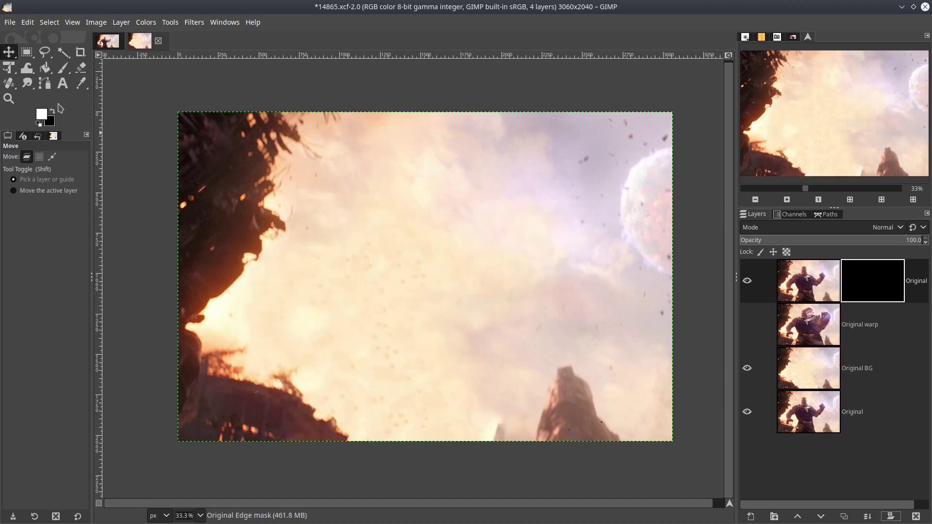
Set up the Paintbrush with the 2. Hardness 050 brush at size 131
{"action": "left_click", "coordinate": [64, 70]}
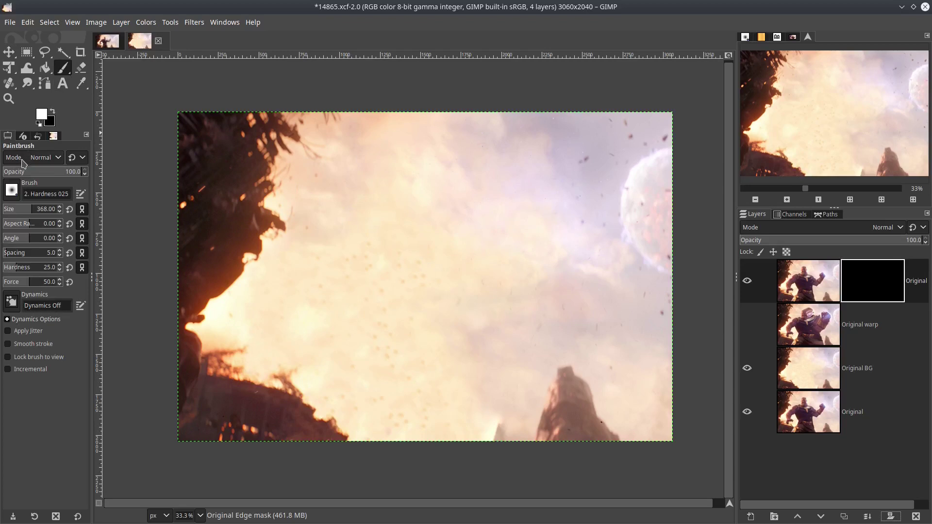
{"action": "left_click", "coordinate": [16, 193]}
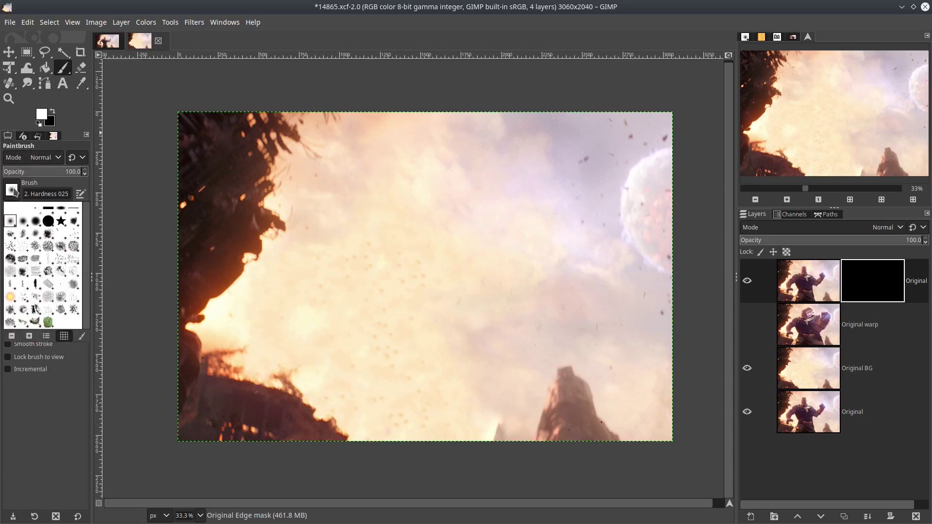
{"action": "left_click", "coordinate": [24, 222]}
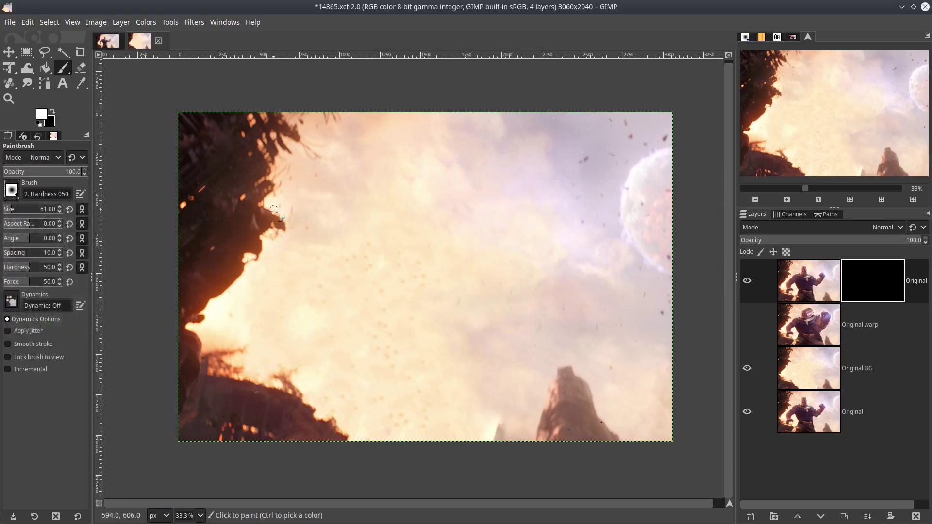
{"action": "left_click_drag", "start_coordinate": [16, 214], "coordinate": [18, 213]}
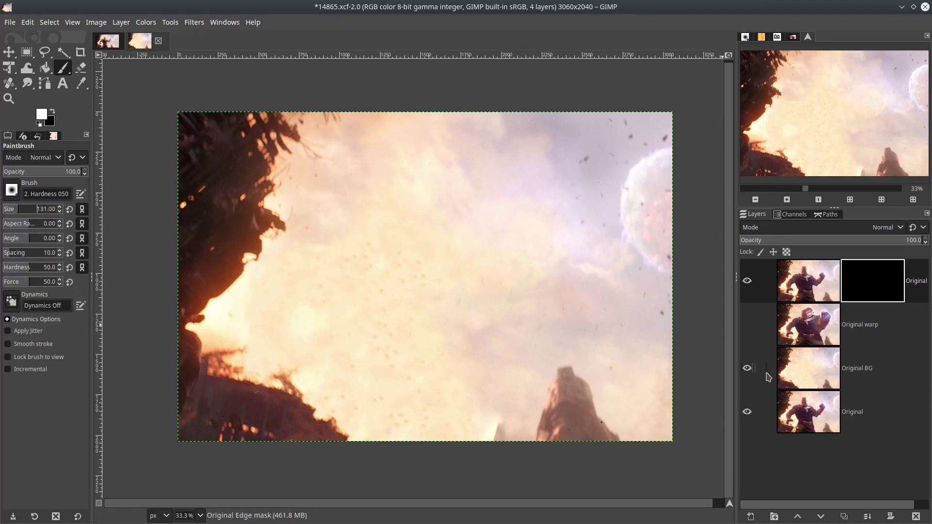
Place the Original layer at the top of the stack as a guide and trace the figure's outline in white on the Original Edge mask
{"action": "left_click_drag", "start_coordinate": [815, 421], "coordinate": [812, 267]}
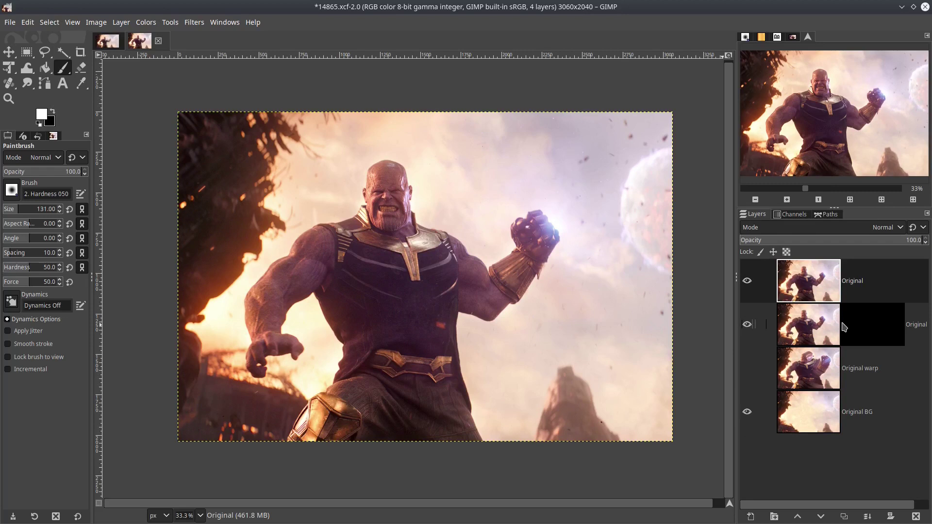
{"action": "left_click", "coordinate": [888, 326]}
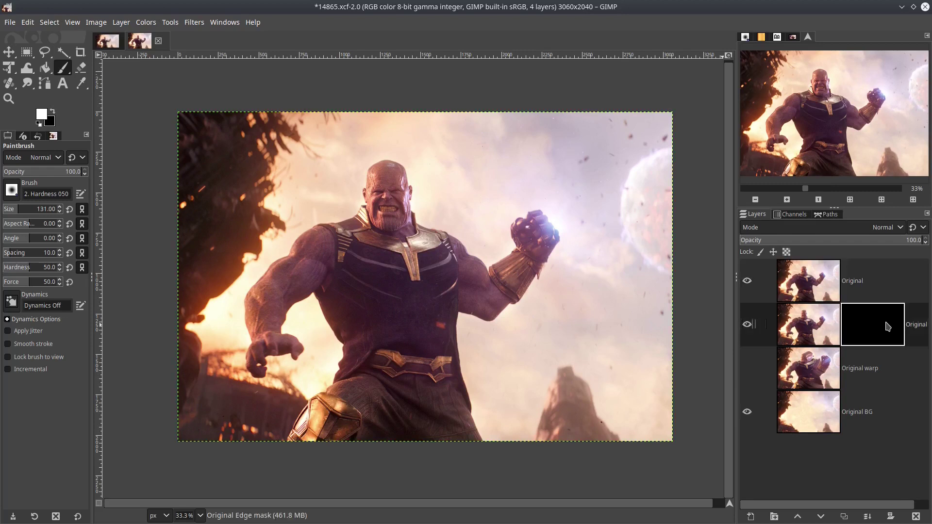
{"action": "left_click", "coordinate": [815, 336]}
{"action": "left_click", "coordinate": [881, 330]}
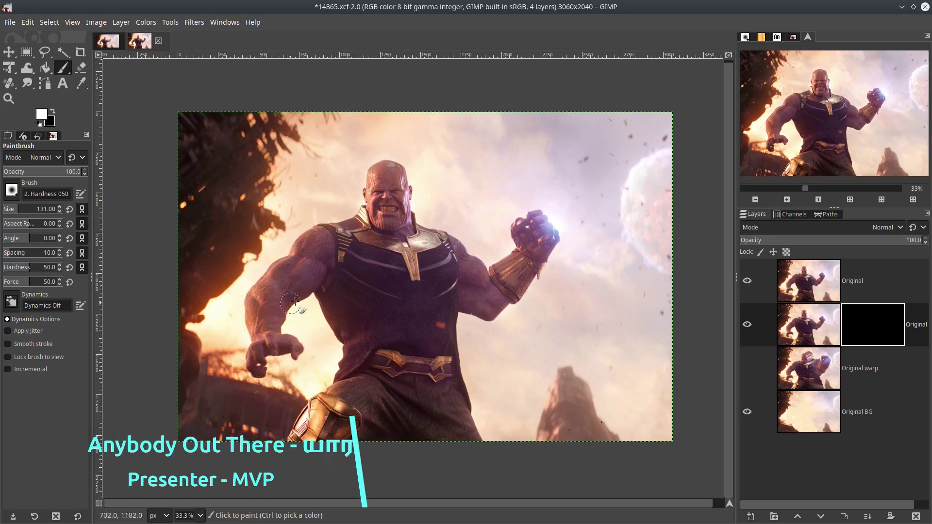
{"action": "left_click_drag", "start_coordinate": [317, 399], "coordinate": [377, 206]}
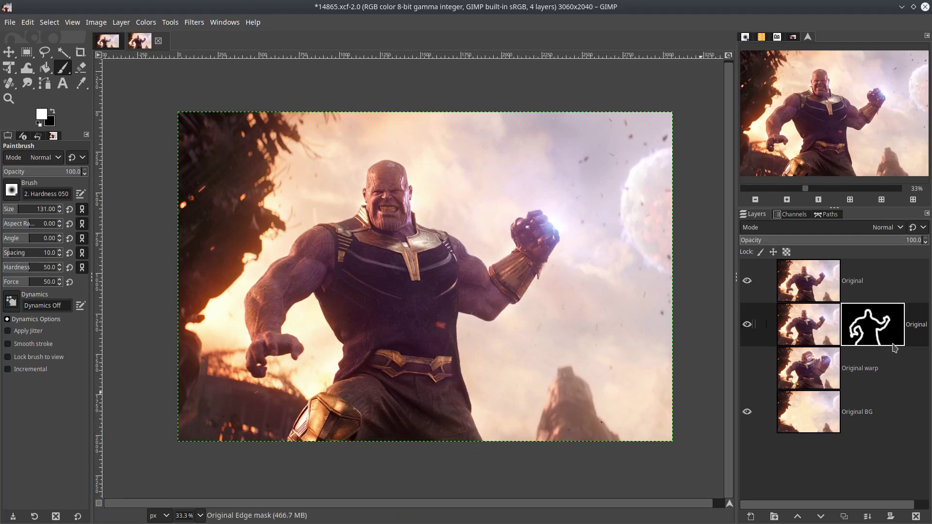
Return the Original layer to the bottom of the stack and paint the figure's interior white on the Original Edge mask
{"action": "left_click_drag", "start_coordinate": [821, 280], "coordinate": [811, 436]}
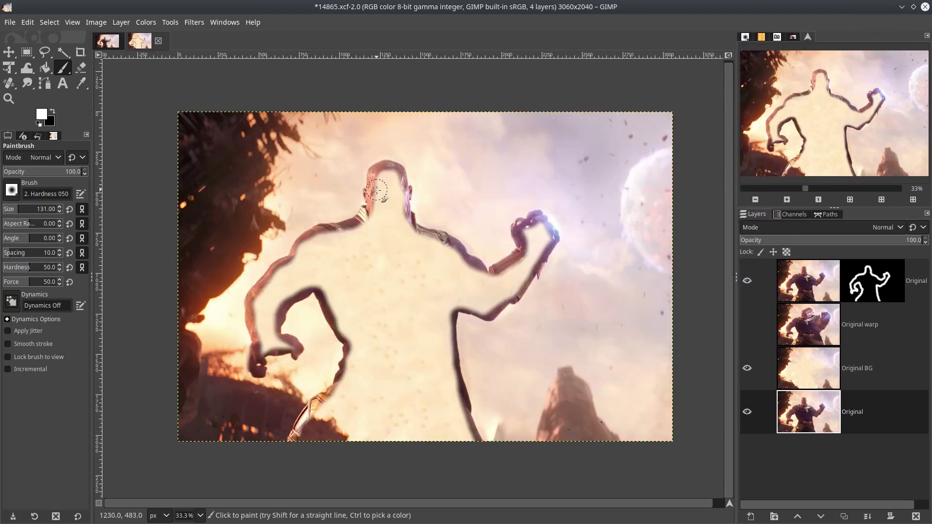
{"action": "key", "text": "Home"}
{"action": "mouse_move", "coordinate": [388, 170]}
{"action": "left_mouse_down"}
{"action": "mouse_move", "coordinate": [366, 224]}
{"action": "mouse_move", "coordinate": [309, 241]}
{"action": "mouse_move", "coordinate": [262, 295]}
{"action": "mouse_move", "coordinate": [290, 345]}
{"action": "mouse_move", "coordinate": [311, 282]}
{"action": "mouse_move", "coordinate": [325, 295]}
{"action": "mouse_move", "coordinate": [315, 417]}
{"action": "mouse_move", "coordinate": [460, 409]}
{"action": "mouse_move", "coordinate": [480, 312]}
{"action": "mouse_move", "coordinate": [550, 230]}
{"action": "mouse_move", "coordinate": [452, 247]}
{"action": "mouse_move", "coordinate": [397, 179]}
{"action": "mouse_move", "coordinate": [273, 290]}
{"action": "mouse_move", "coordinate": [461, 451]}
{"action": "mouse_move", "coordinate": [463, 298]}
{"action": "mouse_move", "coordinate": [538, 232]}
{"action": "mouse_move", "coordinate": [317, 245]}
{"action": "mouse_move", "coordinate": [388, 434]}
{"action": "mouse_move", "coordinate": [457, 281]}
{"action": "mouse_move", "coordinate": [333, 259]}
{"action": "mouse_move", "coordinate": [382, 242]}
{"action": "mouse_move", "coordinate": [418, 277]}
{"action": "mouse_move", "coordinate": [433, 384]}
{"action": "mouse_move", "coordinate": [372, 415]}
{"action": "mouse_move", "coordinate": [410, 427]}
{"action": "left_mouse_up"}
{"action": "key", "text": "bracketright"}
{"action": "key", "text": "m"}
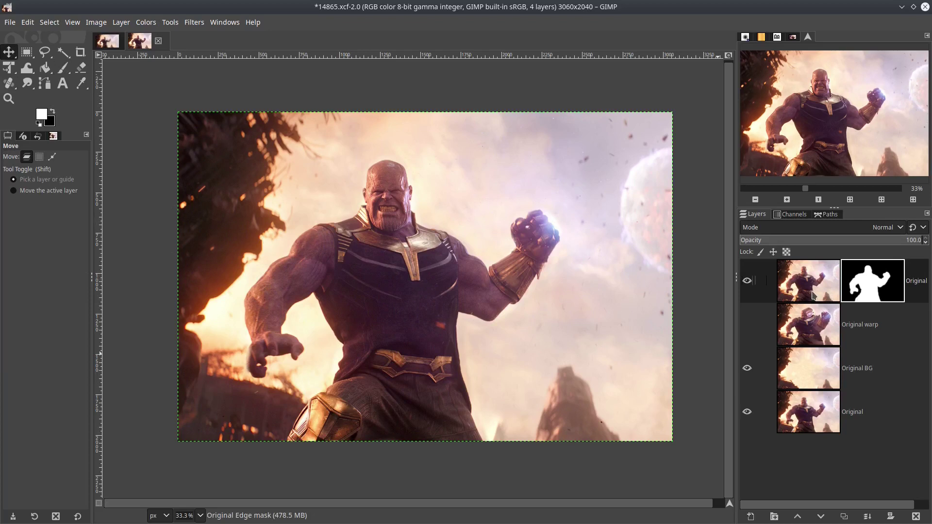
Hide the Original layer and check the masked figure by toggling the visibility of Original Edge and Original BG
{"action": "left_click", "coordinate": [747, 370]}
{"action": "left_click", "coordinate": [750, 284]}
{"action": "left_click", "coordinate": [749, 284]}
{"action": "left_click", "coordinate": [750, 369]}
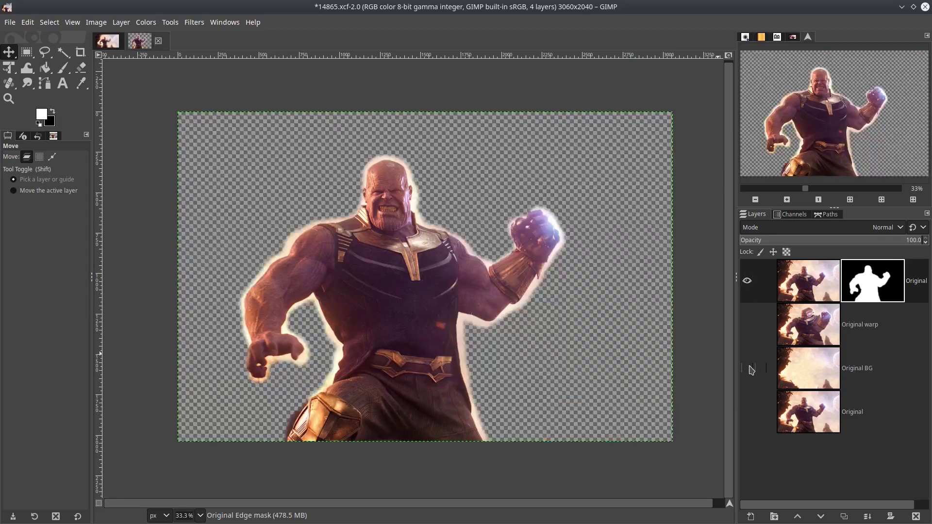
{"action": "left_click", "coordinate": [749, 370]}
{"action": "left_click", "coordinate": [750, 370]}
{"action": "left_click", "coordinate": [750, 370]}
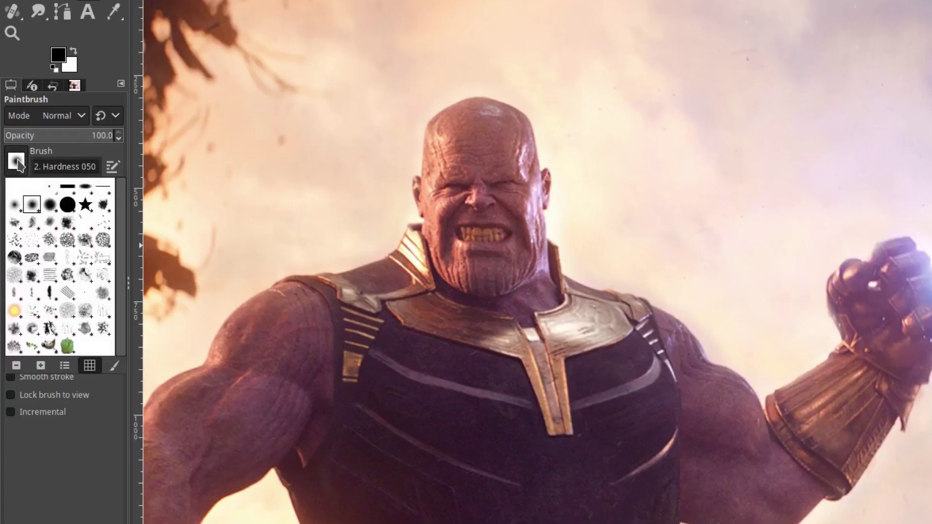
Set the Paintbrush to the Splats 02 brush at size 213 for painting the Original Edge mask in black
{"action": "left_click", "coordinate": [51, 308]}
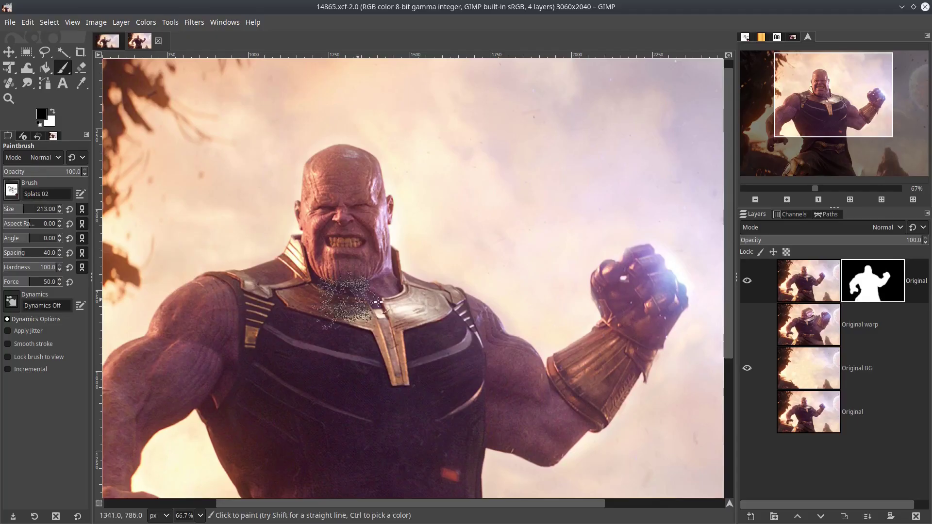
{"action": "mouse_move", "coordinate": [503, 276]}
{"action": "left_mouse_down"}
{"action": "mouse_move", "coordinate": [557, 201]}
{"action": "mouse_move", "coordinate": [557, 126]}
{"action": "left_mouse_up"}
{"action": "scroll", "coordinate": [564, 146], "scroll_direction": "up", "scroll_amount": 3}
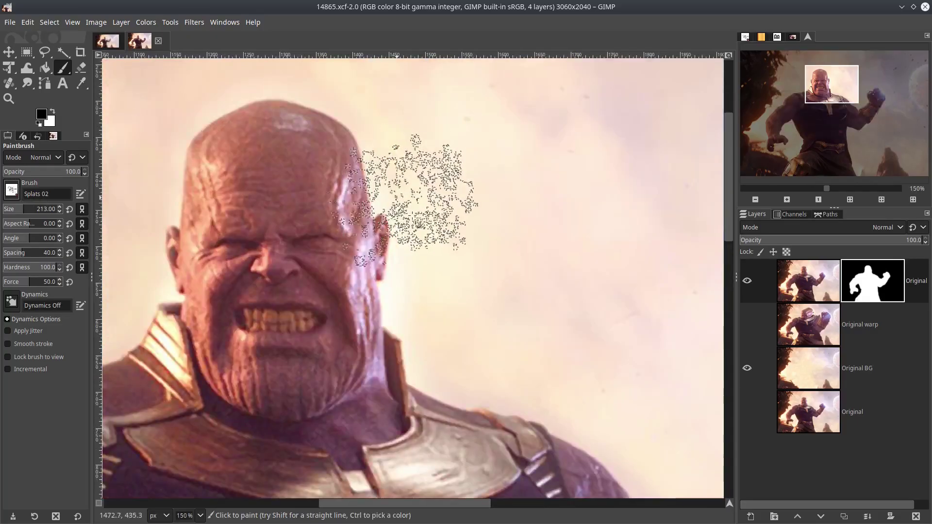
{"action": "scroll", "coordinate": [368, 204], "scroll_direction": "down", "scroll_amount": 2}
{"action": "key", "text": "ctrl+z"}
{"action": "scroll", "coordinate": [312, 242], "scroll_direction": "down", "scroll_amount": 1}
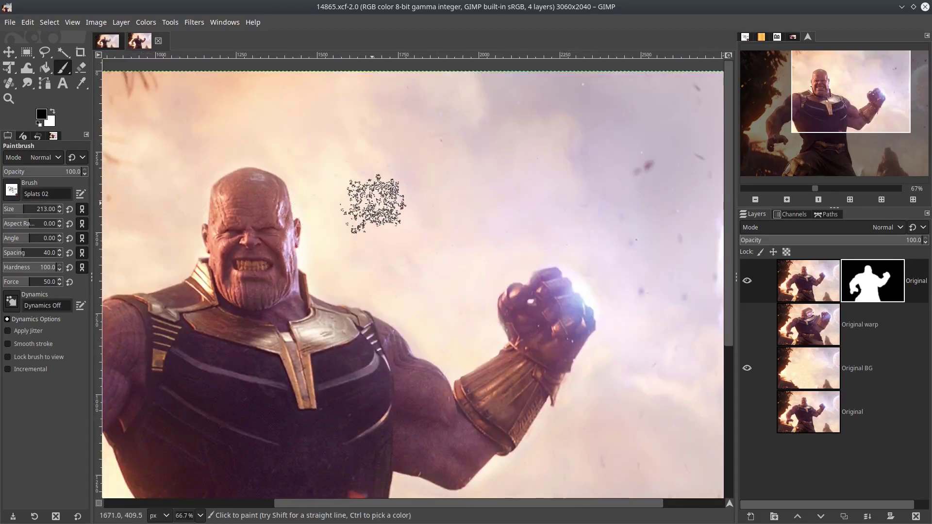
Examine the finished disintegration effect in thanos_GIMP.xcf and return to the head in 14865.xcf
{"action": "left_click", "coordinate": [107, 41]}
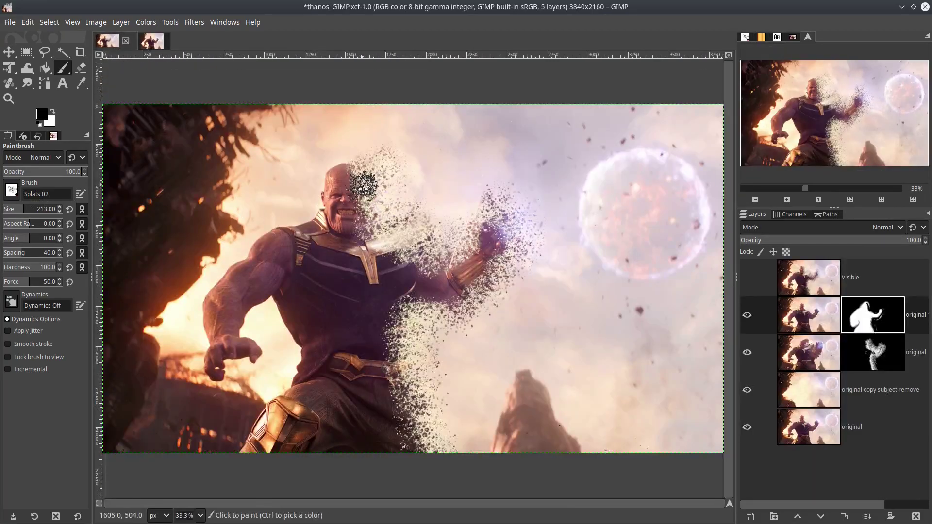
{"action": "left_click", "coordinate": [152, 41]}
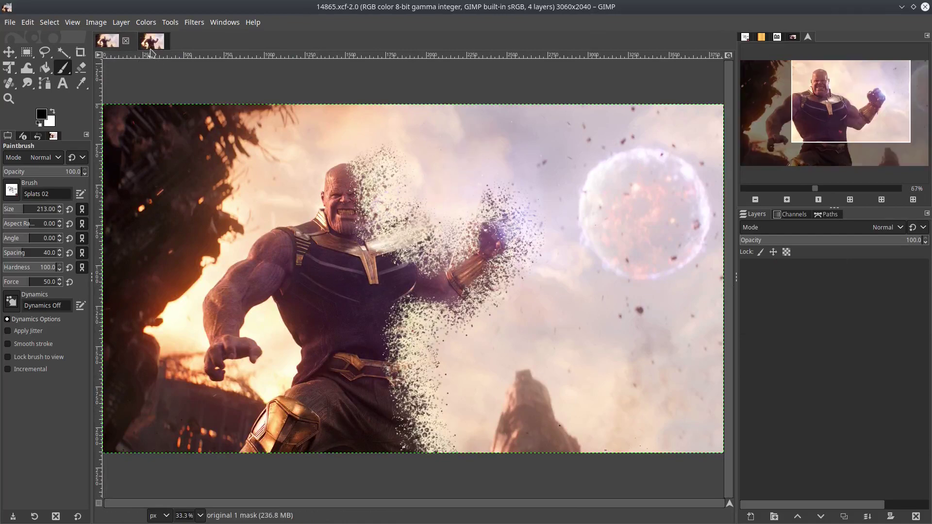
{"action": "scroll", "coordinate": [287, 185], "scroll_direction": "up", "scroll_amount": 2}
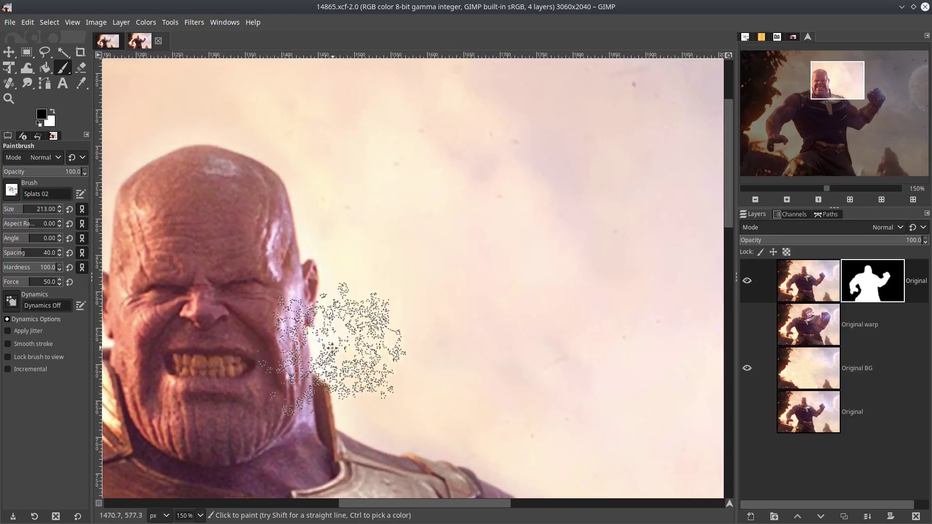
Set the Splats 02 brush to size 119 and angle -65 for breaking up the head's edge
{"action": "left_click_drag", "start_coordinate": [331, 348], "coordinate": [297, 259]}
{"action": "scroll", "coordinate": [297, 260], "scroll_direction": "down", "scroll_amount": 1}
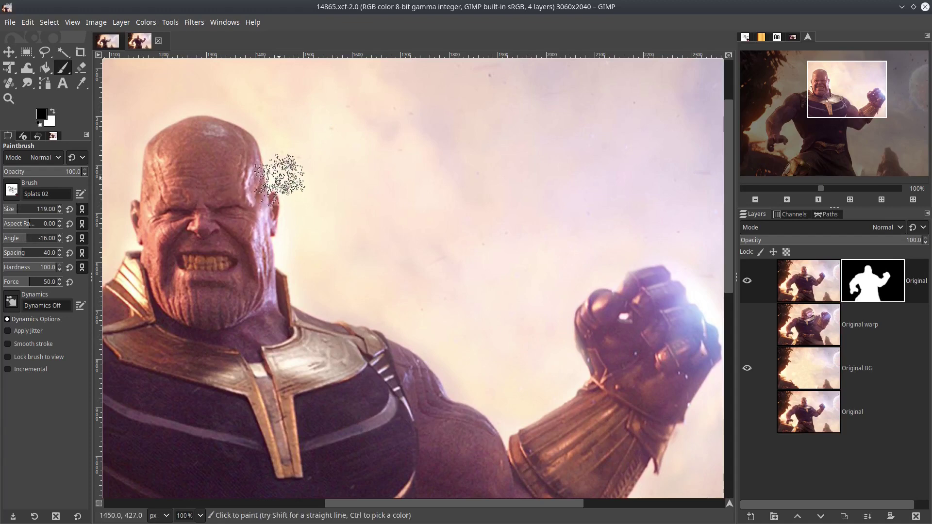
{"action": "left_click_drag", "start_coordinate": [31, 241], "coordinate": [22, 241]}
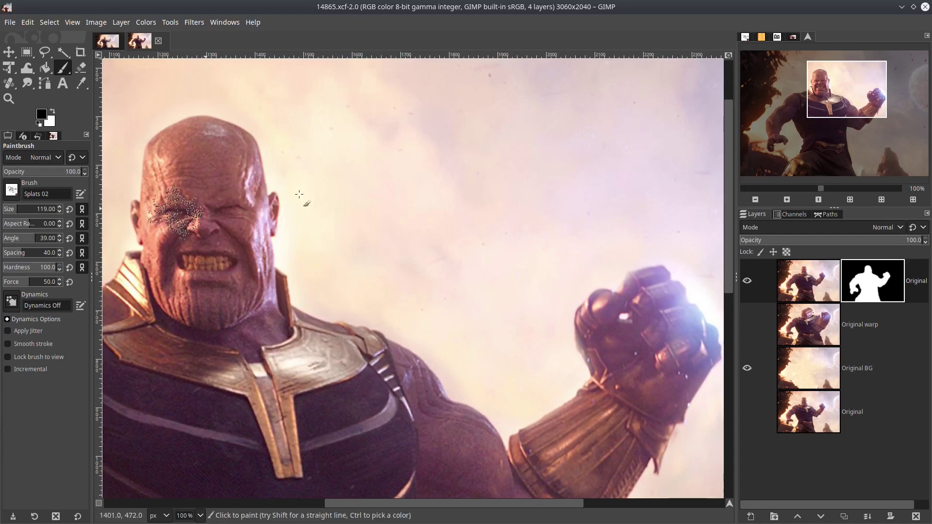
{"action": "scroll", "coordinate": [238, 121], "scroll_direction": "up", "scroll_amount": 2}
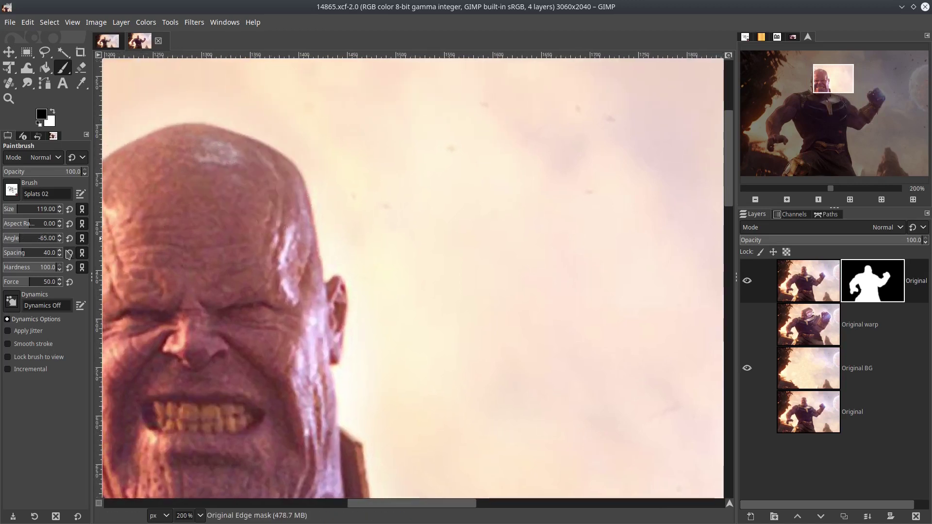
Paint black splats at angle -108 down the edge of the head, neck and collar on the Original Edge mask
{"action": "left_click", "coordinate": [221, 107]}
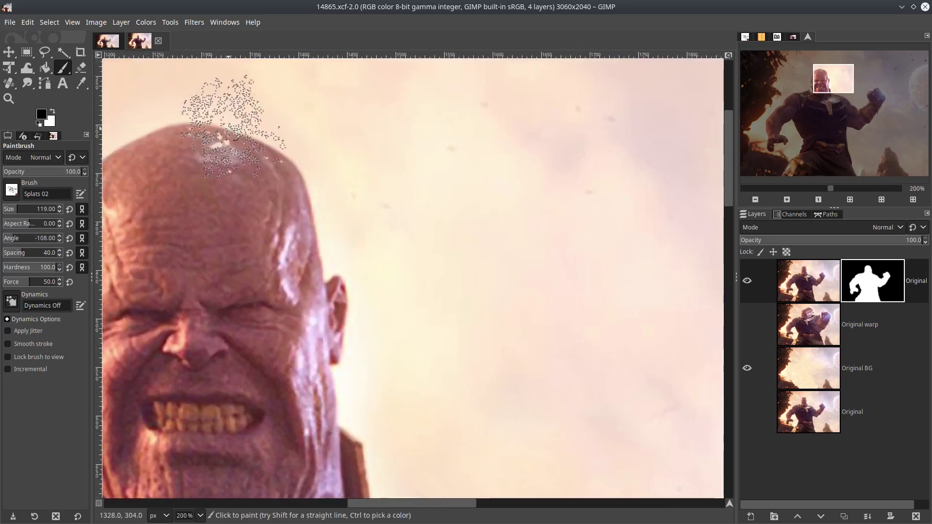
{"action": "mouse_move", "coordinate": [265, 156]}
{"action": "left_mouse_down"}
{"action": "mouse_move", "coordinate": [295, 187]}
{"action": "mouse_move", "coordinate": [321, 296]}
{"action": "mouse_move", "coordinate": [346, 287]}
{"action": "mouse_move", "coordinate": [329, 381]}
{"action": "left_mouse_up"}
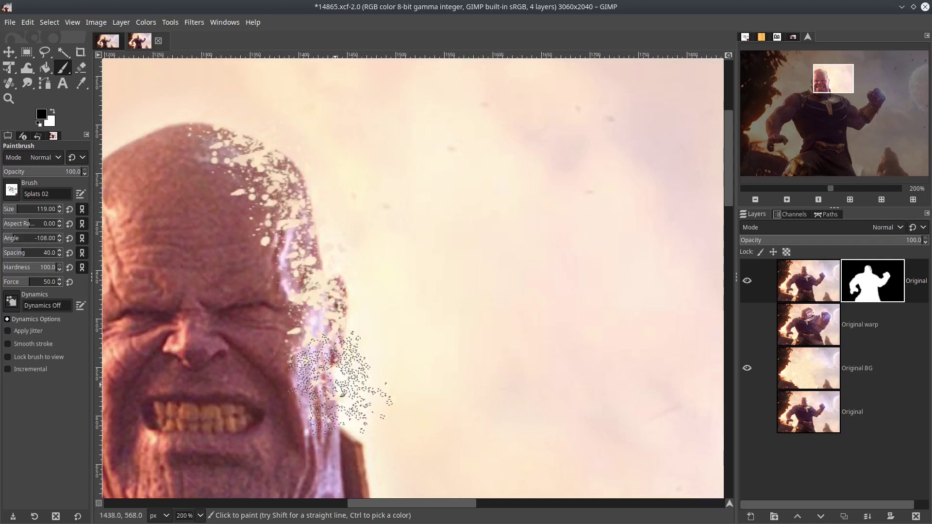
{"action": "left_click_drag", "start_coordinate": [432, 412], "coordinate": [376, 234]}
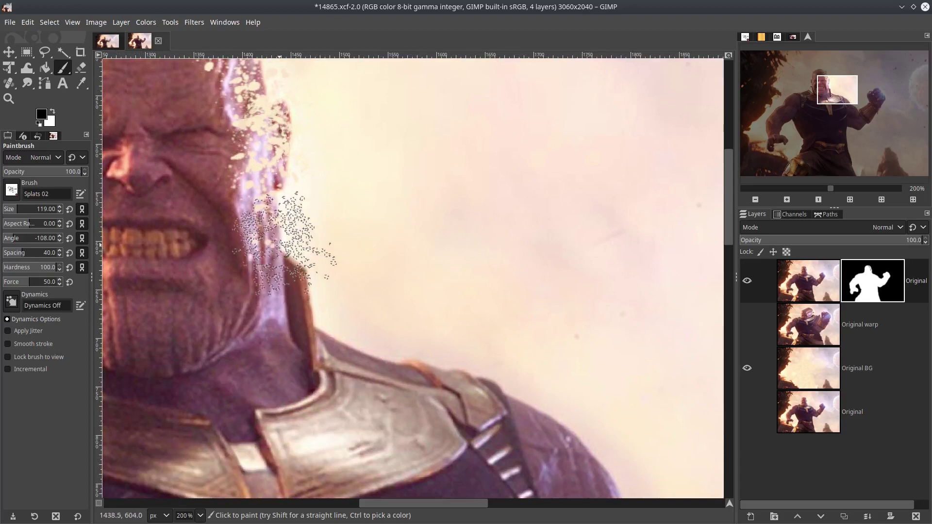
{"action": "mouse_move", "coordinate": [280, 244]}
{"action": "left_mouse_down"}
{"action": "mouse_move", "coordinate": [292, 301]}
{"action": "mouse_move", "coordinate": [322, 312]}
{"action": "mouse_move", "coordinate": [354, 355]}
{"action": "left_mouse_up"}
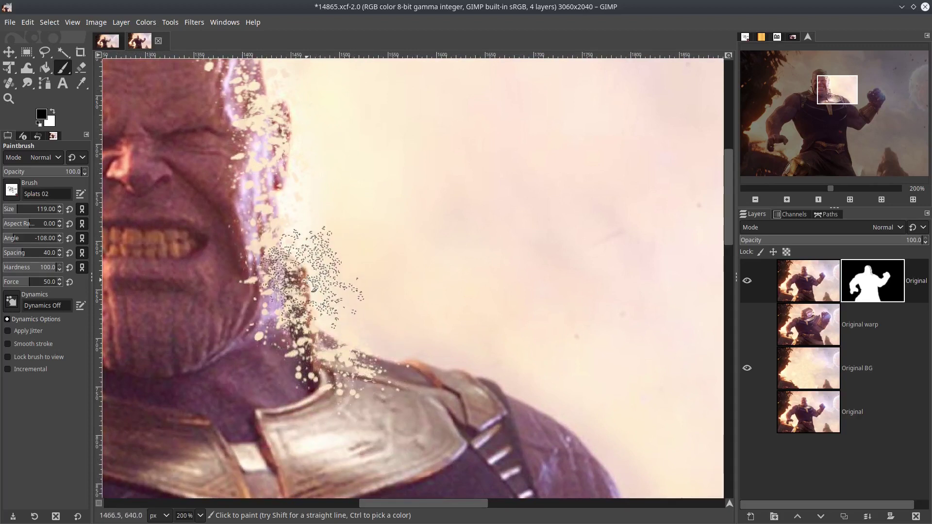
{"action": "mouse_move", "coordinate": [411, 391]}
{"action": "left_mouse_down"}
{"action": "mouse_move", "coordinate": [307, 320]}
{"action": "mouse_move", "coordinate": [262, 265]}
{"action": "mouse_move", "coordinate": [361, 282]}
{"action": "mouse_move", "coordinate": [409, 318]}
{"action": "left_mouse_up"}
{"action": "left_click", "coordinate": [262, 262]}
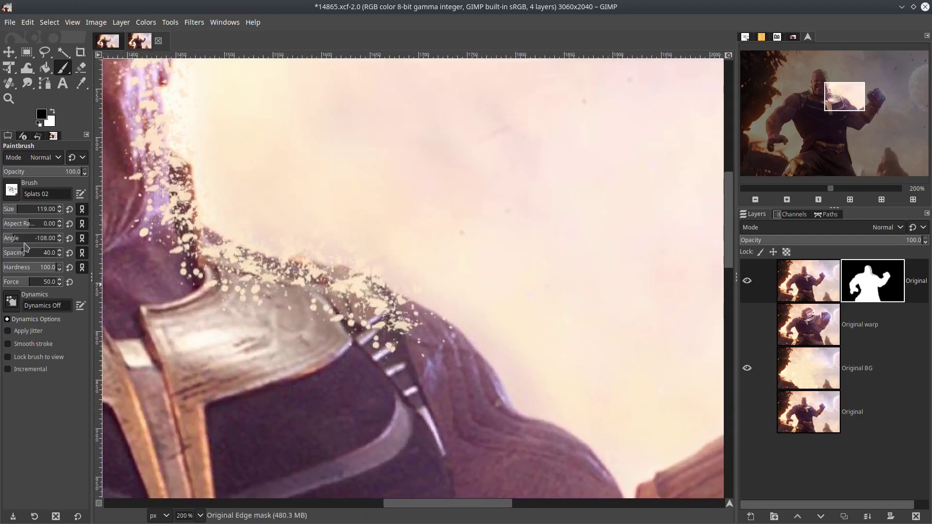
Break up the outer edge of the shoulder and upper arm with black splats, using brush angles -82 and -111
{"action": "left_click_drag", "start_coordinate": [18, 243], "coordinate": [21, 243]}
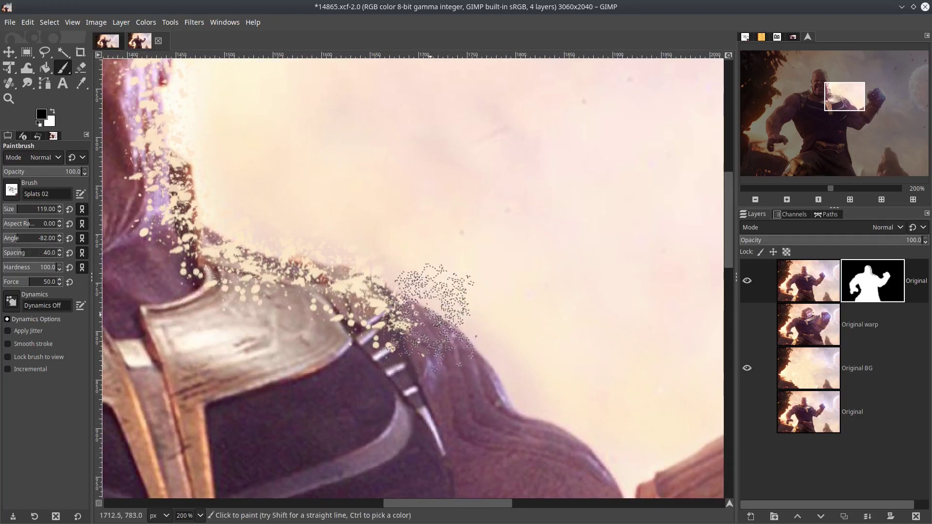
{"action": "scroll", "coordinate": [437, 340], "scroll_direction": "down", "scroll_amount": 5}
{"action": "scroll", "coordinate": [437, 340], "scroll_direction": "right", "scroll_amount": 5}
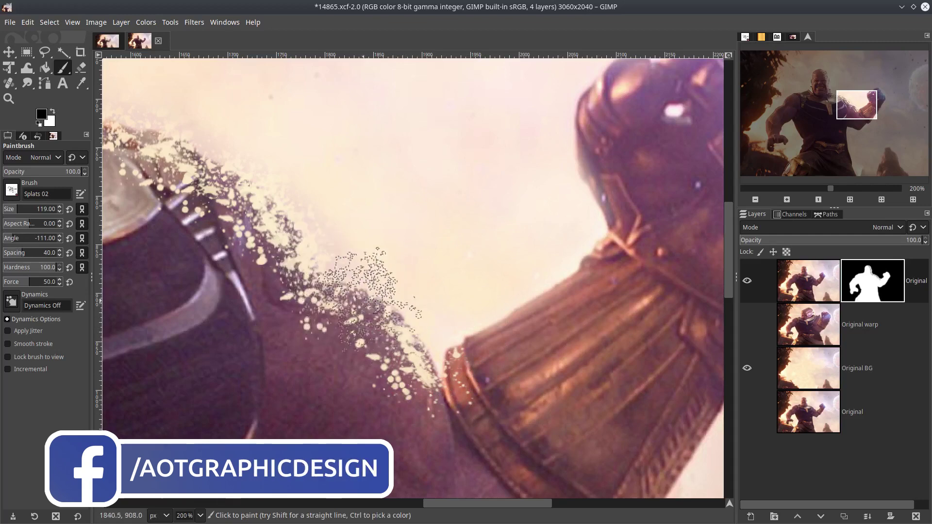
{"action": "scroll", "coordinate": [485, 335], "scroll_direction": "up", "scroll_amount": 5}
{"action": "scroll", "coordinate": [486, 335], "scroll_direction": "left", "scroll_amount": 5}
{"action": "scroll", "coordinate": [485, 335], "scroll_direction": "up", "scroll_amount": 5}
{"action": "scroll", "coordinate": [485, 335], "scroll_direction": "left", "scroll_amount": 2}
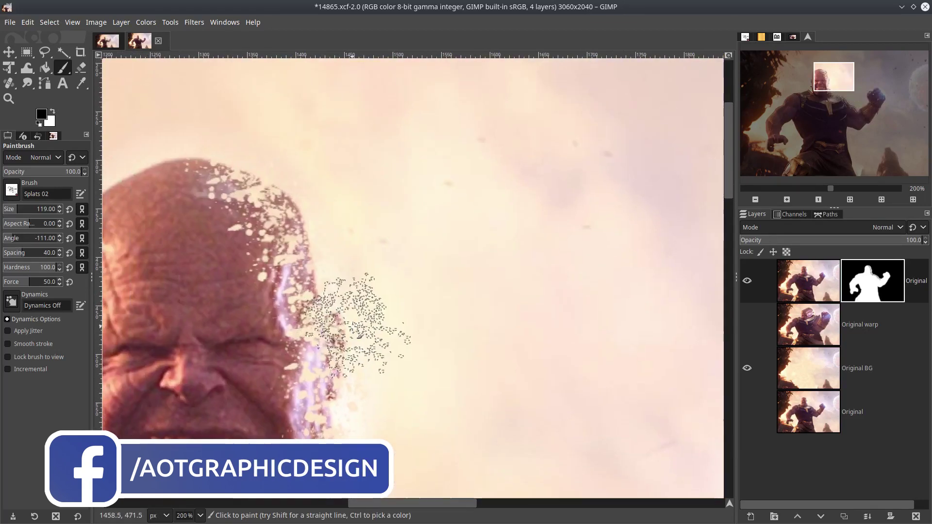
Paint black splats at size 119 and angle 0 along the forearm's upper edge and around the gauntlet fist
{"action": "scroll", "coordinate": [601, 415], "scroll_direction": "down", "scroll_amount": 4}
{"action": "scroll", "coordinate": [600, 415], "scroll_direction": "right", "scroll_amount": 8}
{"action": "scroll", "coordinate": [324, 382], "scroll_direction": "down", "scroll_amount": 2}
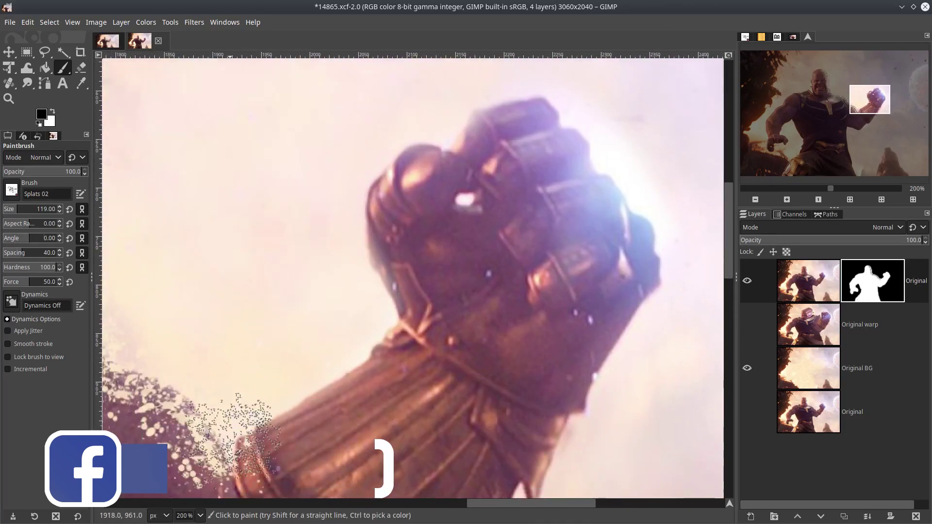
{"action": "left_click_drag", "start_coordinate": [325, 380], "coordinate": [286, 407]}
{"action": "scroll", "coordinate": [312, 324], "scroll_direction": "down", "scroll_amount": 2}
{"action": "left_click_drag", "start_coordinate": [379, 223], "coordinate": [417, 186]}
{"action": "scroll", "coordinate": [312, 275], "scroll_direction": "up", "scroll_amount": 4}
{"action": "mouse_move", "coordinate": [312, 274]}
{"action": "left_mouse_down"}
{"action": "mouse_move", "coordinate": [495, 199]}
{"action": "mouse_move", "coordinate": [599, 364]}
{"action": "left_mouse_up"}
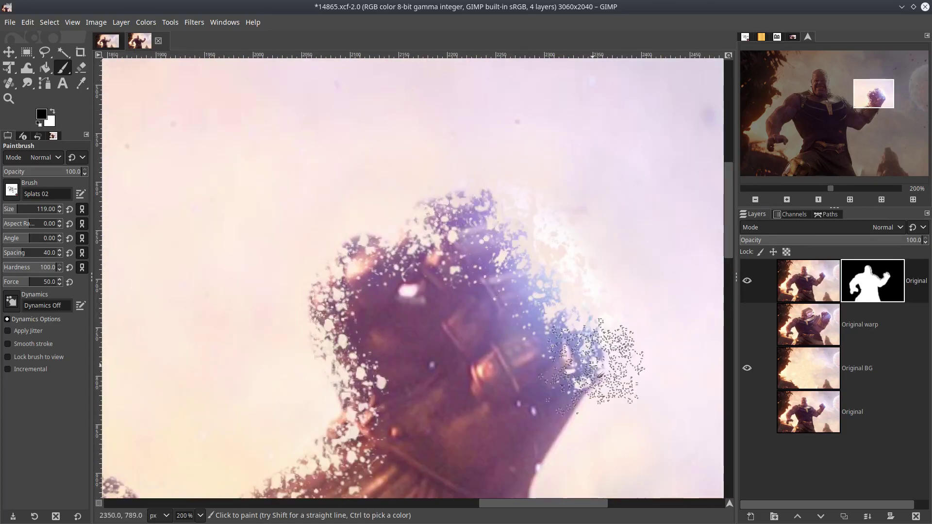
Erode the underside of the gauntlet forearm and upper arm with black splats on the Original Edge mask
{"action": "scroll", "coordinate": [512, 199], "scroll_direction": "down", "scroll_amount": 3}
{"action": "scroll", "coordinate": [511, 199], "scroll_direction": "right", "scroll_amount": 2}
{"action": "left_click_drag", "start_coordinate": [511, 199], "coordinate": [383, 415]}
{"action": "mouse_move", "coordinate": [384, 415]}
{"action": "left_mouse_down"}
{"action": "mouse_move", "coordinate": [439, 306]}
{"action": "mouse_move", "coordinate": [323, 400]}
{"action": "left_mouse_up"}
{"action": "mouse_move", "coordinate": [323, 400]}
{"action": "left_mouse_down"}
{"action": "mouse_move", "coordinate": [423, 233]}
{"action": "mouse_move", "coordinate": [249, 363]}
{"action": "left_mouse_up"}
{"action": "scroll", "coordinate": [250, 364], "scroll_direction": "left", "scroll_amount": 4}
{"action": "left_click_drag", "start_coordinate": [427, 311], "coordinate": [329, 287]}
Break up the edge of the torso, belt and leg with black splats, using size 212 and angle -52
{"action": "scroll", "coordinate": [329, 287], "scroll_direction": "down", "scroll_amount": 2}
{"action": "left_click_drag", "start_coordinate": [337, 160], "coordinate": [318, 271]}
{"action": "scroll", "coordinate": [318, 272], "scroll_direction": "down", "scroll_amount": 4}
{"action": "left_click_drag", "start_coordinate": [248, 78], "coordinate": [291, 208]}
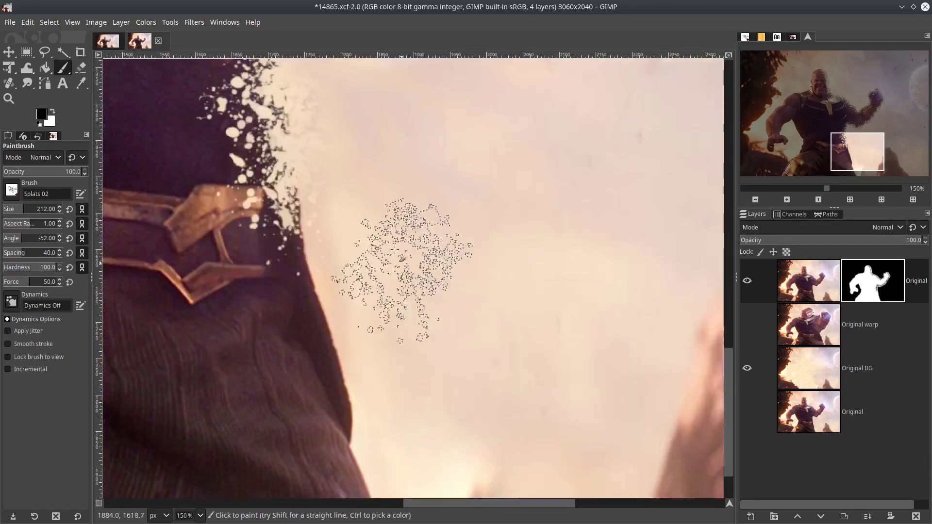
{"action": "scroll", "coordinate": [301, 228], "scroll_direction": "down", "scroll_amount": 2}
{"action": "left_click_drag", "start_coordinate": [291, 169], "coordinate": [340, 330]}
{"action": "left_click", "coordinate": [357, 405]}
Add extra black splats over the arm and head edges at size 212, varying the angle to 39 and 3
{"action": "scroll", "coordinate": [374, 312], "scroll_direction": "up", "scroll_amount": 8}
{"action": "scroll", "coordinate": [530, 322], "scroll_direction": "right", "scroll_amount": 4}
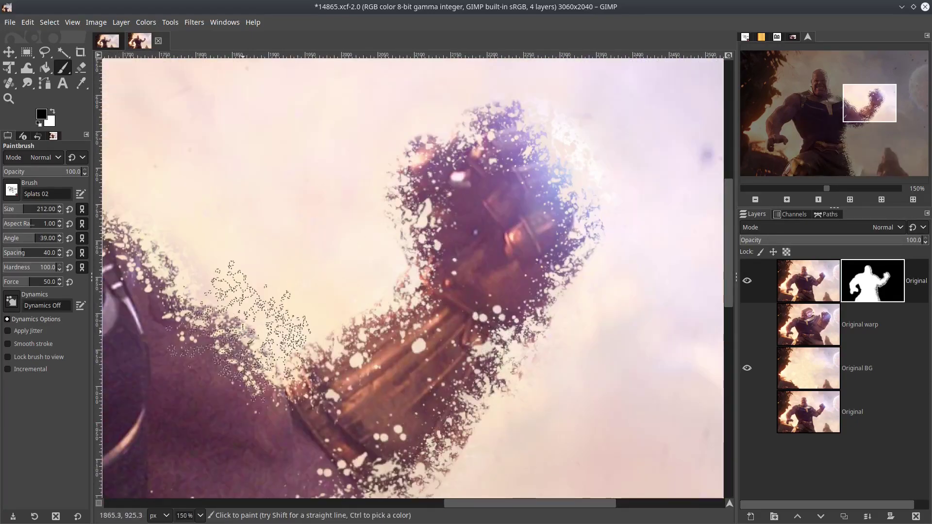
{"action": "scroll", "coordinate": [260, 343], "scroll_direction": "left", "scroll_amount": 5}
{"action": "scroll", "coordinate": [278, 237], "scroll_direction": "left", "scroll_amount": 4}
{"action": "scroll", "coordinate": [485, 145], "scroll_direction": "up", "scroll_amount": 3}
{"action": "left_click", "coordinate": [386, 118]}
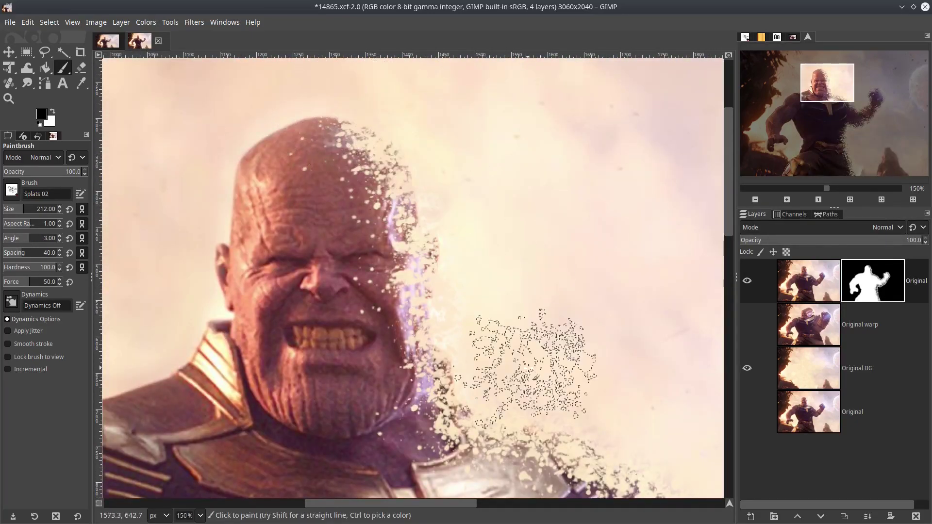
Switch to the Move tool and examine the eroded edge along the belt, torso, arm and fist
{"action": "scroll", "coordinate": [204, 136], "scroll_direction": "down", "scroll_amount": 2}
{"action": "key", "text": "m"}
{"action": "scroll", "coordinate": [248, 174], "scroll_direction": "down", "scroll_amount": 2}
{"action": "left_click_drag", "start_coordinate": [453, 273], "coordinate": [402, 270]}
{"action": "scroll", "coordinate": [432, 376], "scroll_direction": "up", "scroll_amount": 1}
{"action": "scroll", "coordinate": [431, 376], "scroll_direction": "up", "scroll_amount": 2}
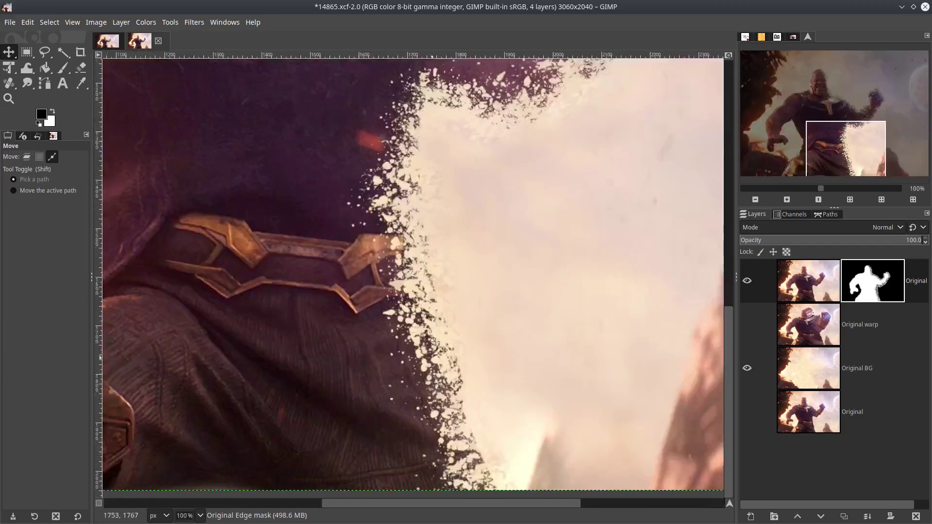
{"action": "scroll", "coordinate": [431, 267], "scroll_direction": "up", "scroll_amount": 3}
{"action": "scroll", "coordinate": [407, 329], "scroll_direction": "up", "scroll_amount": 1}
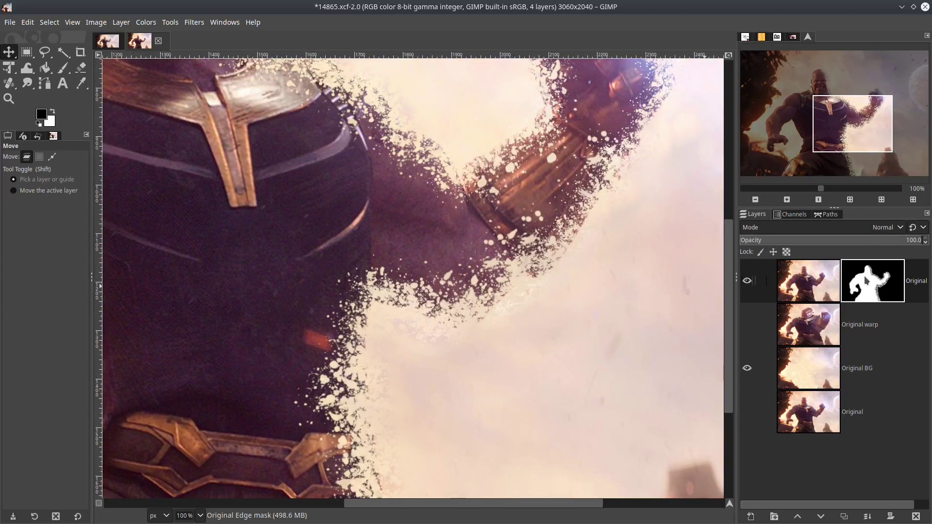
{"action": "scroll", "coordinate": [387, 342], "scroll_direction": "up", "scroll_amount": 5}
{"action": "scroll", "coordinate": [387, 343], "scroll_direction": "right", "scroll_amount": 1}
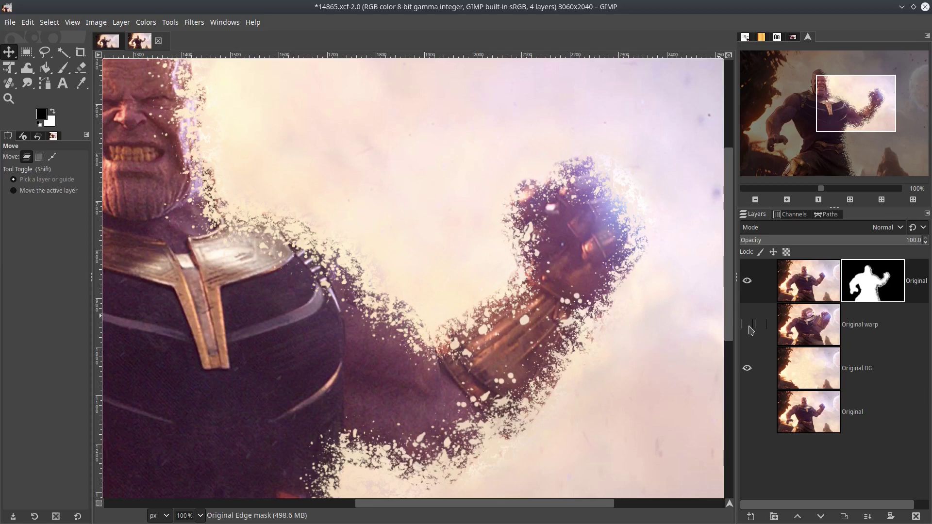
Show the Original warp layer and add a black (full transparency) layer mask to it
{"action": "left_click", "coordinate": [747, 324]}
{"action": "scroll", "coordinate": [383, 279], "scroll_direction": "down", "scroll_amount": 1}
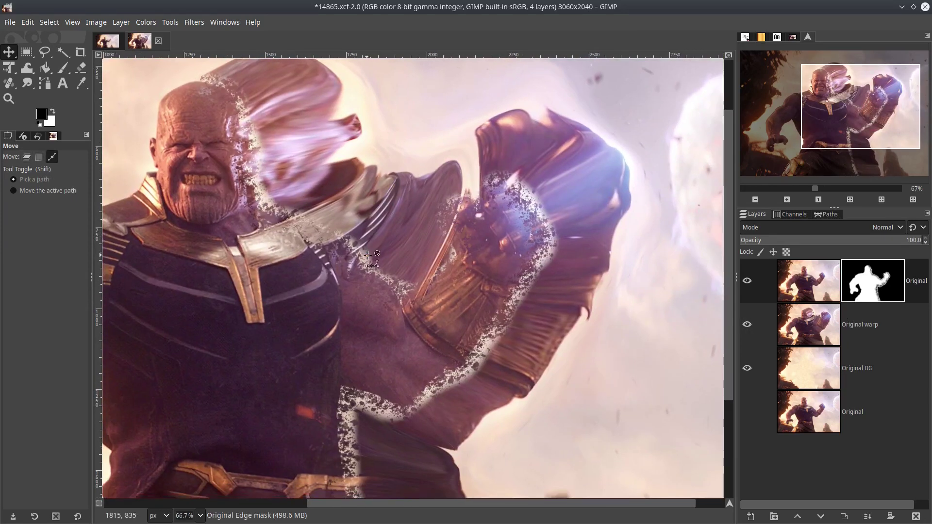
{"action": "scroll", "coordinate": [706, 349], "scroll_direction": "down", "scroll_amount": 1}
{"action": "left_click", "coordinate": [830, 325]}
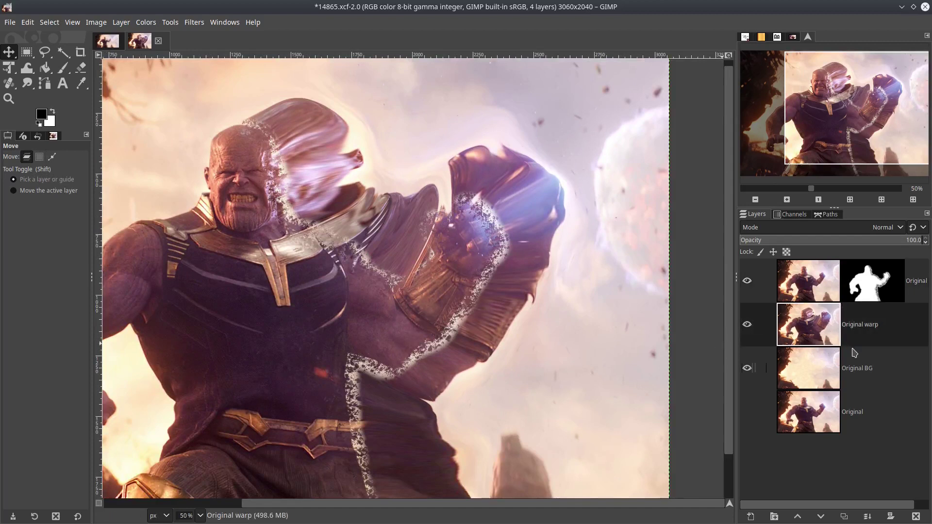
{"action": "left_click", "coordinate": [892, 515]}
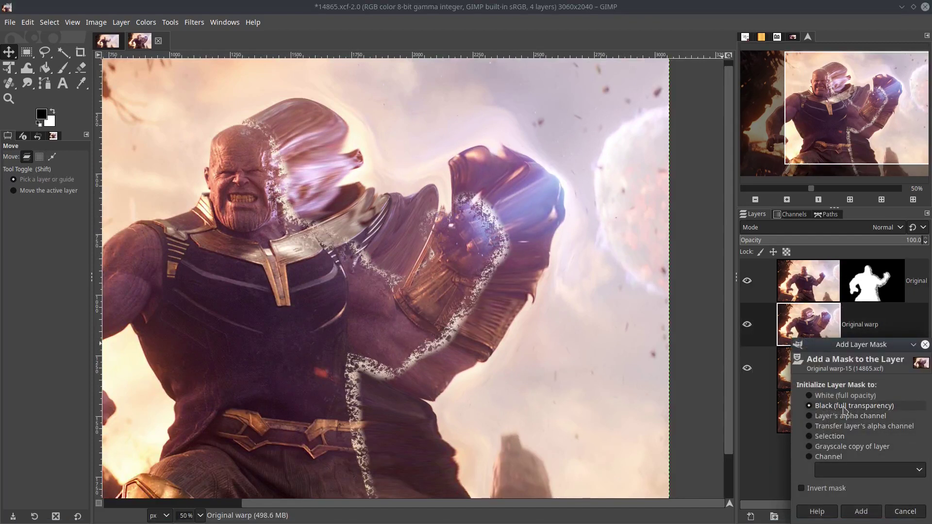
{"action": "left_click", "coordinate": [861, 511]}
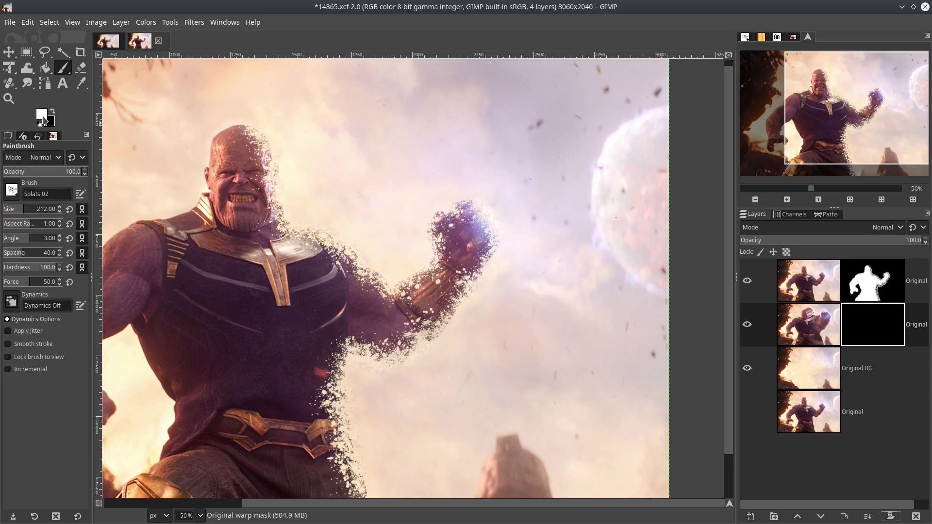
Paint white splats at size 131 and angle 3 on the Original warp mask, scattering fragments beside the head
{"action": "left_click", "coordinate": [232, 218]}
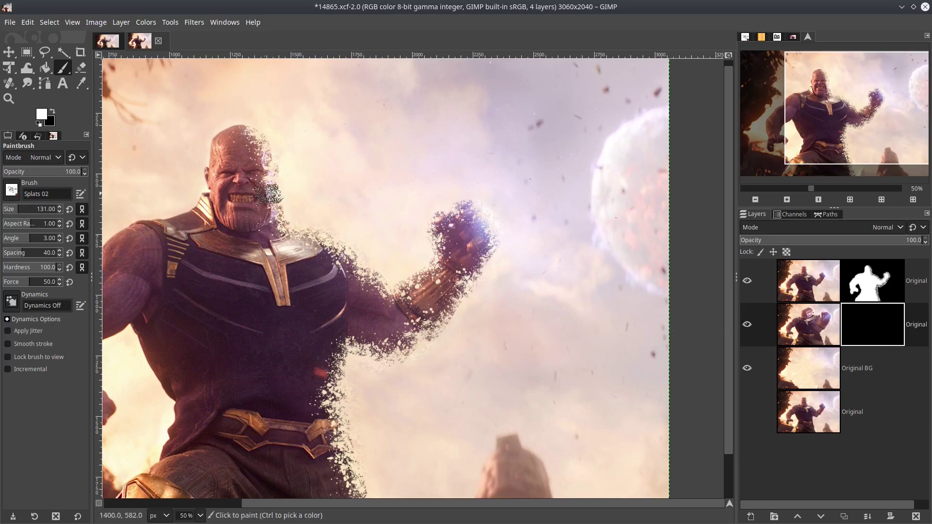
{"action": "scroll", "coordinate": [267, 136], "scroll_direction": "up", "scroll_amount": 3}
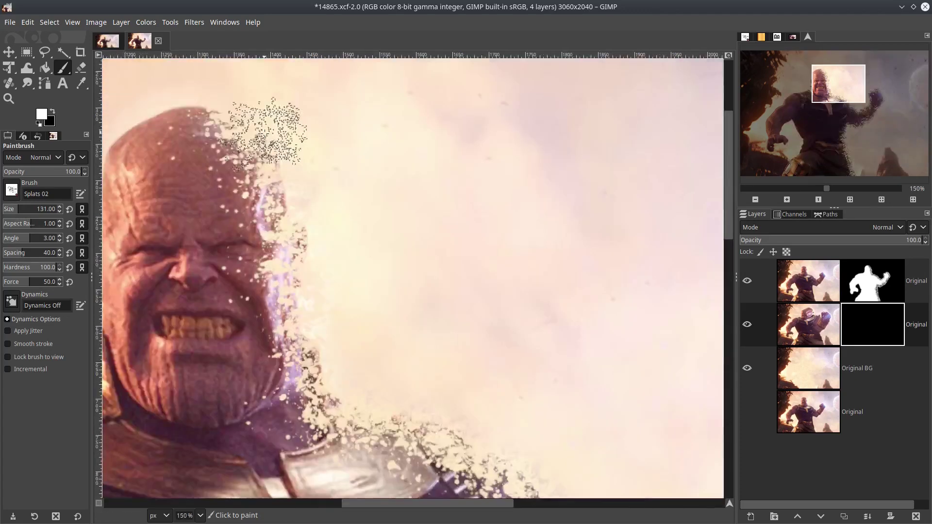
{"action": "left_click_drag", "start_coordinate": [267, 131], "coordinate": [330, 219]}
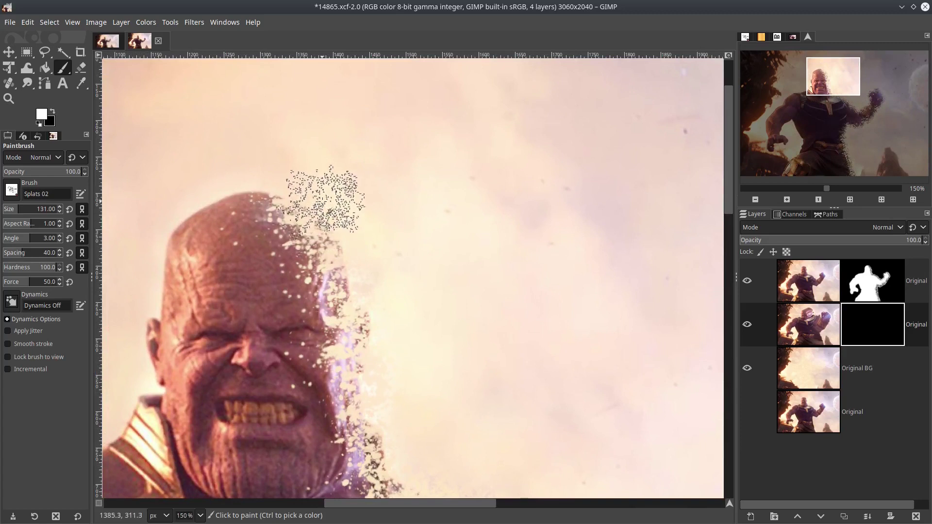
{"action": "left_click", "coordinate": [332, 190]}
{"action": "left_click", "coordinate": [391, 207]}
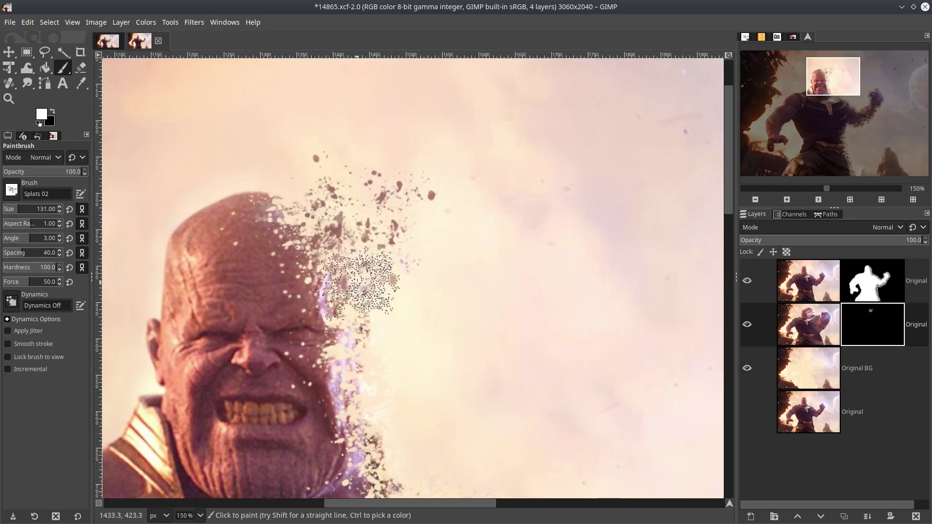
{"action": "left_click", "coordinate": [406, 345]}
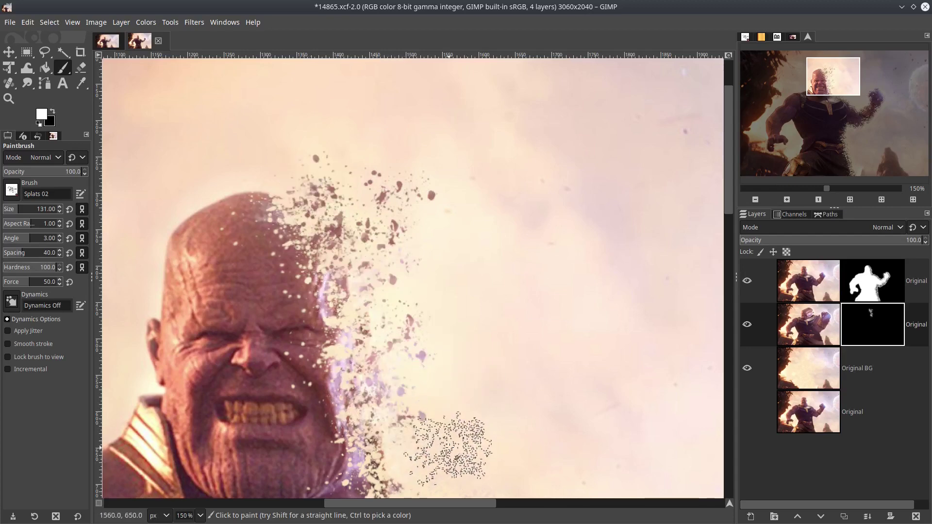
Scatter white splats on the Original warp mask beside the neck and above the shoulder armour
{"action": "scroll", "coordinate": [383, 408], "scroll_direction": "down", "scroll_amount": 5}
{"action": "scroll", "coordinate": [383, 408], "scroll_direction": "right", "scroll_amount": 3}
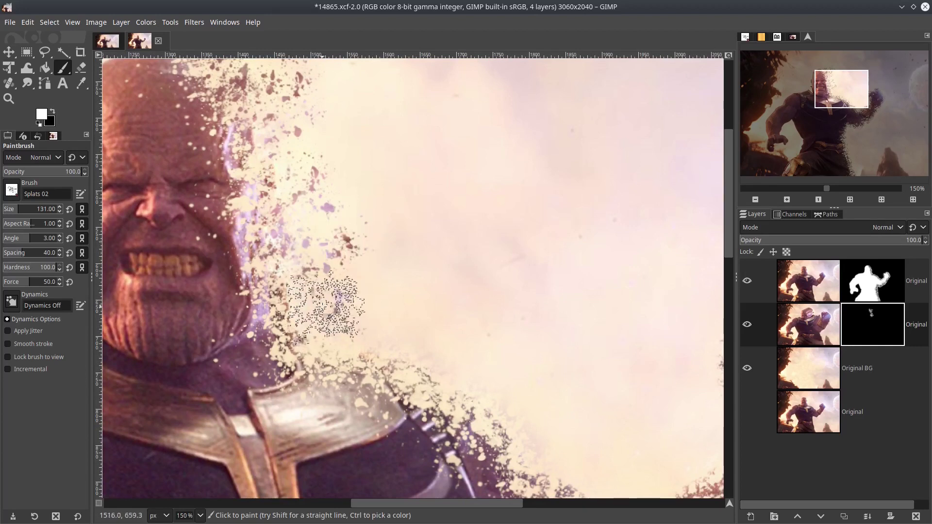
{"action": "left_click", "coordinate": [388, 306]}
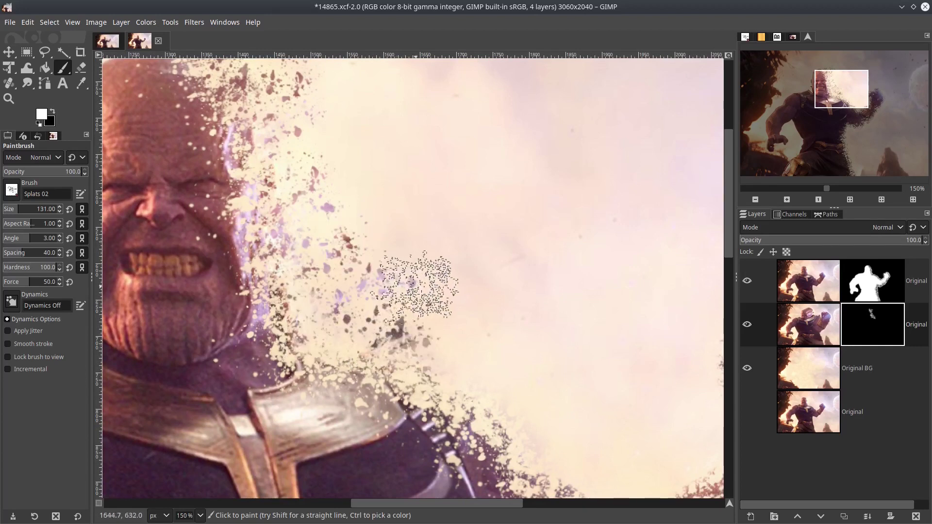
{"action": "left_click", "coordinate": [454, 300]}
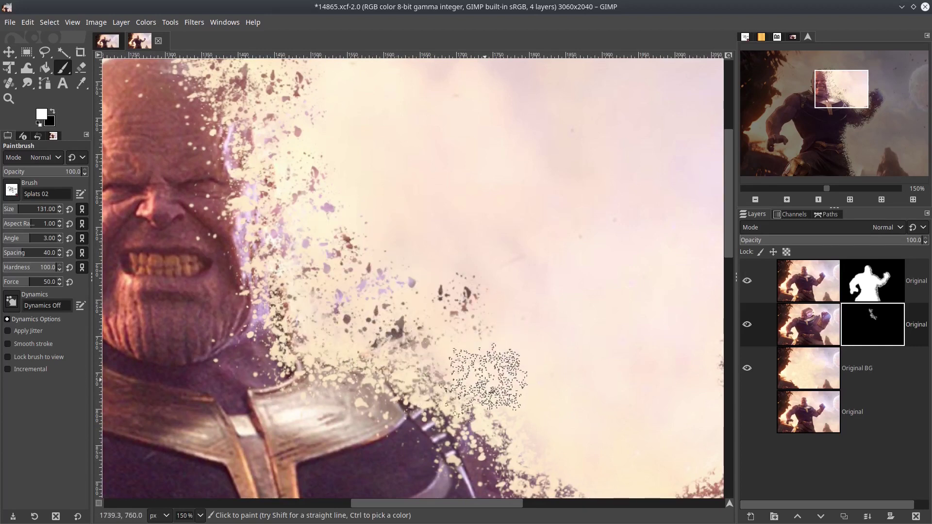
{"action": "left_click", "coordinate": [442, 329]}
{"action": "left_click", "coordinate": [526, 358]}
Reveal warped fragments above the upper arm and elbow with white splats at size 166 and angle -59
{"action": "scroll", "coordinate": [579, 439], "scroll_direction": "down", "scroll_amount": 3}
{"action": "scroll", "coordinate": [580, 439], "scroll_direction": "right", "scroll_amount": 5}
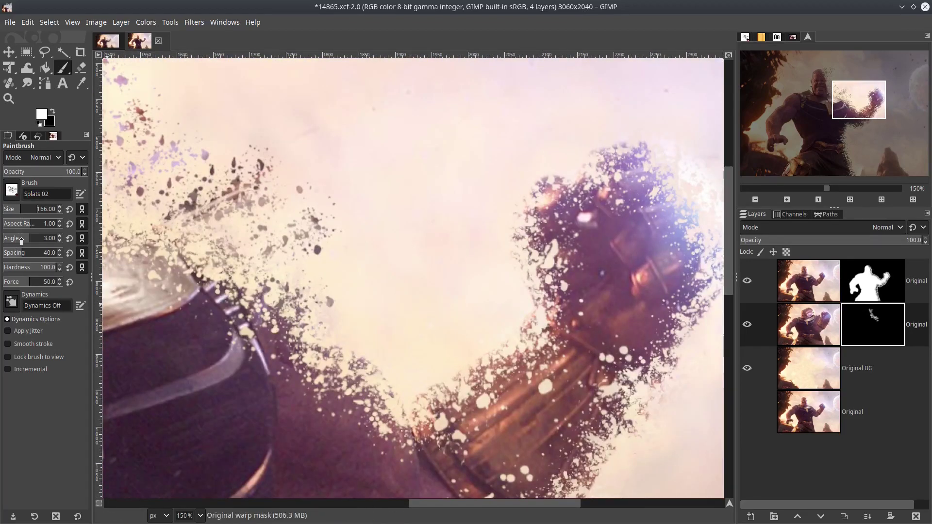
{"action": "left_click_drag", "start_coordinate": [21, 241], "coordinate": [10, 241]}
{"action": "left_click", "coordinate": [320, 271]}
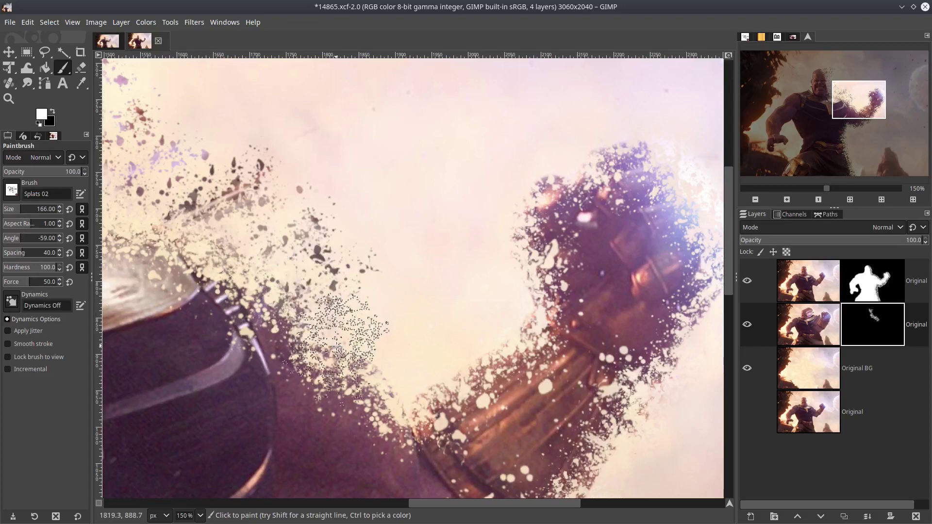
{"action": "left_click", "coordinate": [410, 339]}
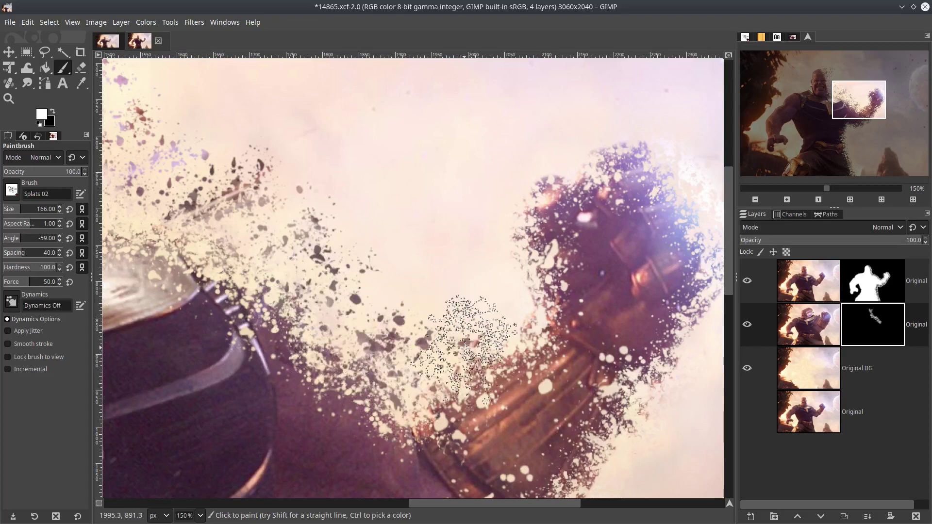
Set the brush angle to -98 and paint white splats around the gauntlet fist on the Original warp mask
{"action": "left_click_drag", "start_coordinate": [15, 243], "coordinate": [30, 243]}
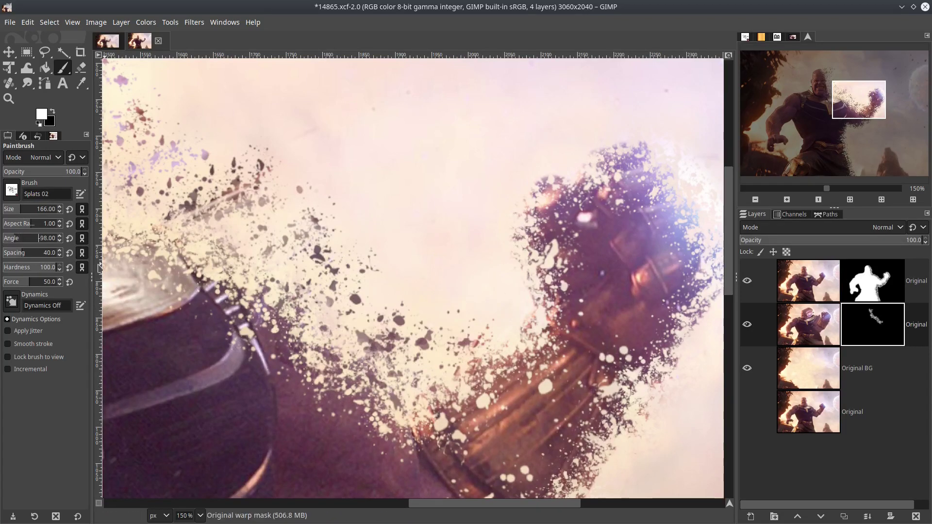
{"action": "left_click", "coordinate": [499, 269]}
{"action": "left_click_drag", "start_coordinate": [558, 194], "coordinate": [375, 254]}
{"action": "left_click", "coordinate": [426, 190]}
{"action": "left_click", "coordinate": [512, 272]}
{"action": "left_click", "coordinate": [586, 308]}
Paint white splats at size 166 and angle 56 along the underside of the gauntlet forearm
{"action": "left_click_drag", "start_coordinate": [558, 388], "coordinate": [558, 223]}
{"action": "left_click", "coordinate": [480, 306]}
{"action": "left_click_drag", "start_coordinate": [311, 412], "coordinate": [585, 225]}
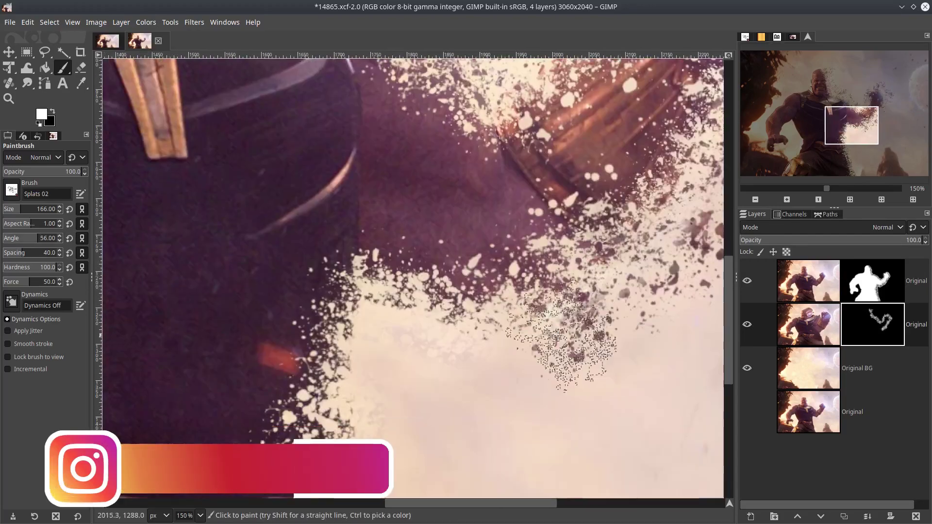
{"action": "left_click", "coordinate": [572, 339]}
Change the brush angle and scatter white splats beside the torso, belt and leg on the Original warp mask
{"action": "left_click_drag", "start_coordinate": [485, 412], "coordinate": [340, 221]}
{"action": "left_click_drag", "start_coordinate": [34, 239], "coordinate": [45, 238]}
{"action": "left_click", "coordinate": [242, 213]}
{"action": "left_click", "coordinate": [271, 379]}
{"action": "left_click_drag", "start_coordinate": [316, 413], "coordinate": [447, 175]}
{"action": "left_click", "coordinate": [515, 360]}
Add larger white splats below the arm at size 204, angle 111, and around the fist and forearm at size 245, angle -105
{"action": "left_click_drag", "start_coordinate": [548, 78], "coordinate": [416, 476]}
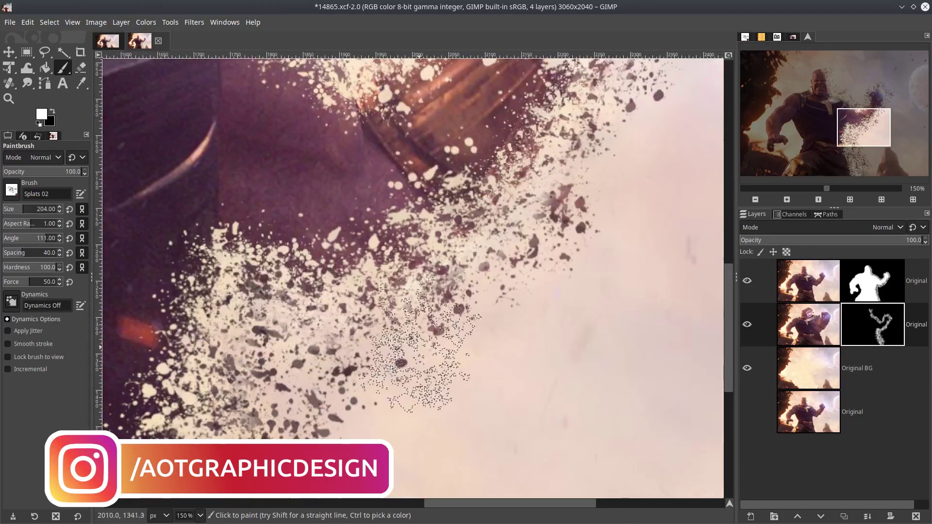
{"action": "left_click", "coordinate": [380, 358]}
{"action": "left_click_drag", "start_coordinate": [320, 437], "coordinate": [461, 116]}
{"action": "left_click_drag", "start_coordinate": [46, 238], "coordinate": [14, 238]}
{"action": "left_click_drag", "start_coordinate": [486, 97], "coordinate": [462, 461]}
{"action": "left_click", "coordinate": [612, 344]}
{"action": "left_click_drag", "start_coordinate": [471, 120], "coordinate": [144, 267]}
{"action": "left_click", "coordinate": [464, 282]}
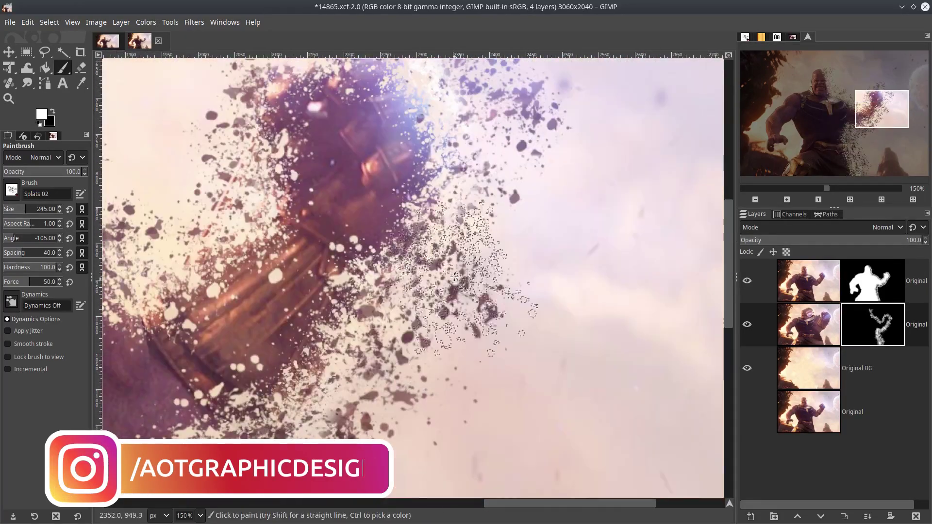
Paint white splats around the gauntlet and above the arm on the Original warp mask, with the brush angle set to -85
{"action": "left_click_drag", "start_coordinate": [291, 146], "coordinate": [517, 311]}
{"action": "left_click", "coordinate": [405, 238]}
{"action": "left_click", "coordinate": [339, 330]}
{"action": "mouse_move", "coordinate": [169, 121]}
{"action": "left_mouse_down"}
{"action": "mouse_move", "coordinate": [463, 330]}
{"action": "mouse_move", "coordinate": [458, 360]}
{"action": "left_mouse_up"}
{"action": "left_click", "coordinate": [378, 228]}
{"action": "scroll", "coordinate": [359, 213], "scroll_direction": "down", "scroll_amount": 3}
{"action": "scroll", "coordinate": [367, 257], "scroll_direction": "up", "scroll_amount": 3}
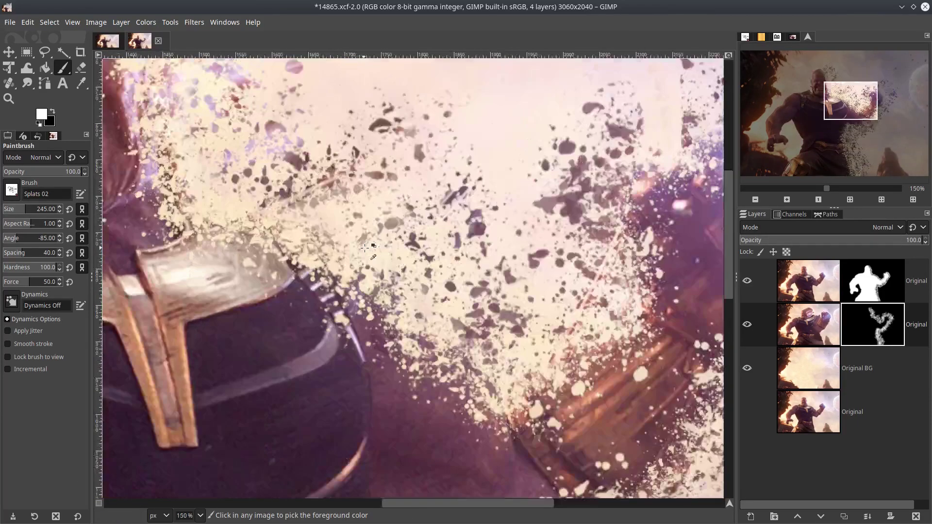
Try to scatter white size 245 splats between the face and the raised arm, and undo that stroke
{"action": "left_click", "coordinate": [391, 250]}
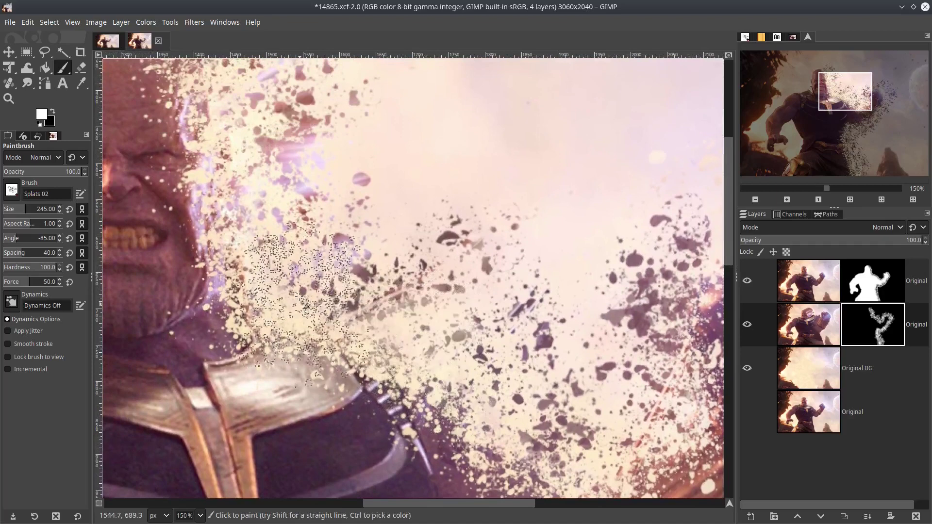
{"action": "mouse_move", "coordinate": [362, 214]}
{"action": "left_mouse_down"}
{"action": "mouse_move", "coordinate": [357, 168]}
{"action": "mouse_move", "coordinate": [496, 243]}
{"action": "mouse_move", "coordinate": [511, 360]}
{"action": "left_mouse_up"}
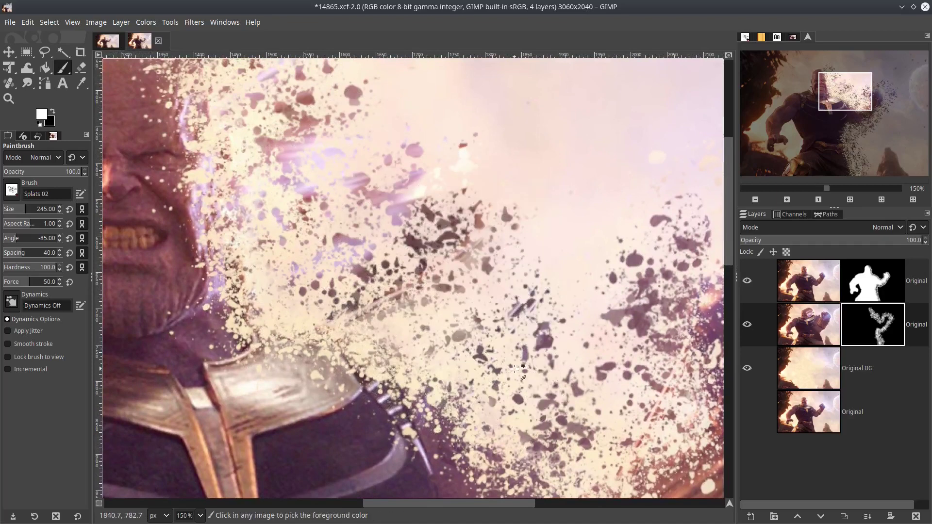
{"action": "key", "text": "ctrl+z"}
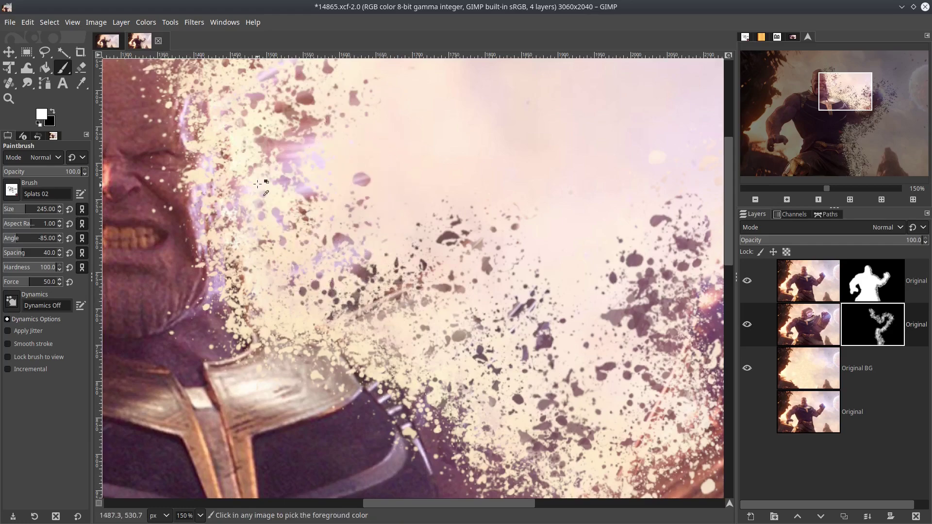
Paint black splats at size 89 over the stretched streaks beside the face on the Original warp mask
{"action": "scroll", "coordinate": [467, 321], "scroll_direction": "up", "scroll_amount": 2}
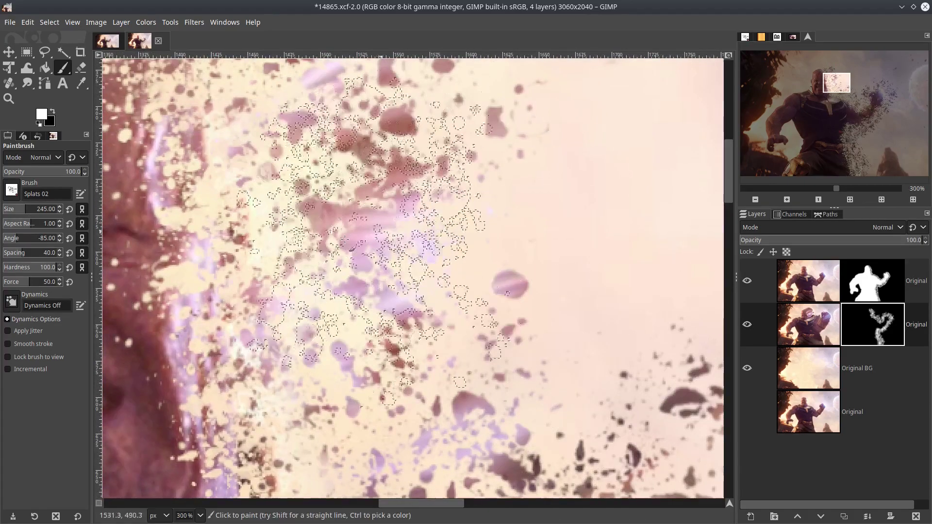
{"action": "key", "text": "ctrl+shift+a"}
{"action": "left_click", "coordinate": [9, 52]}
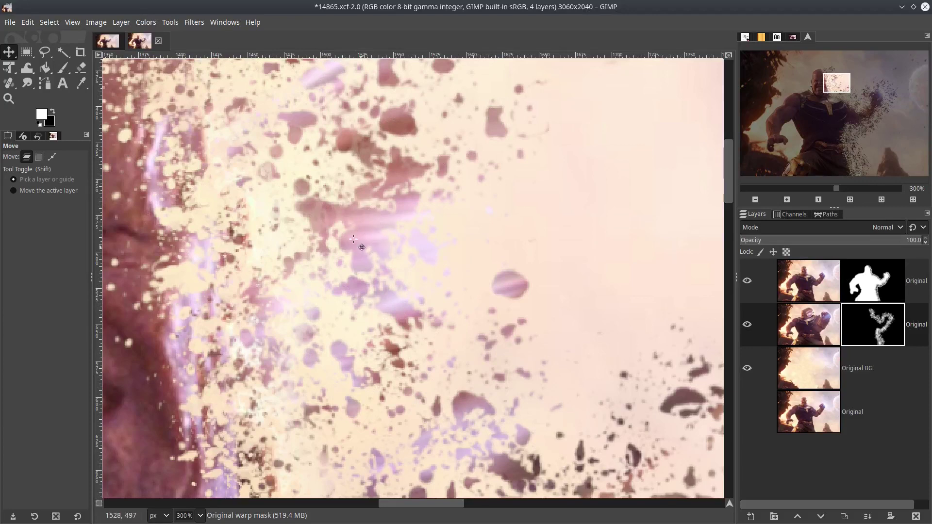
{"action": "scroll", "coordinate": [332, 222], "scroll_direction": "down", "scroll_amount": 1}
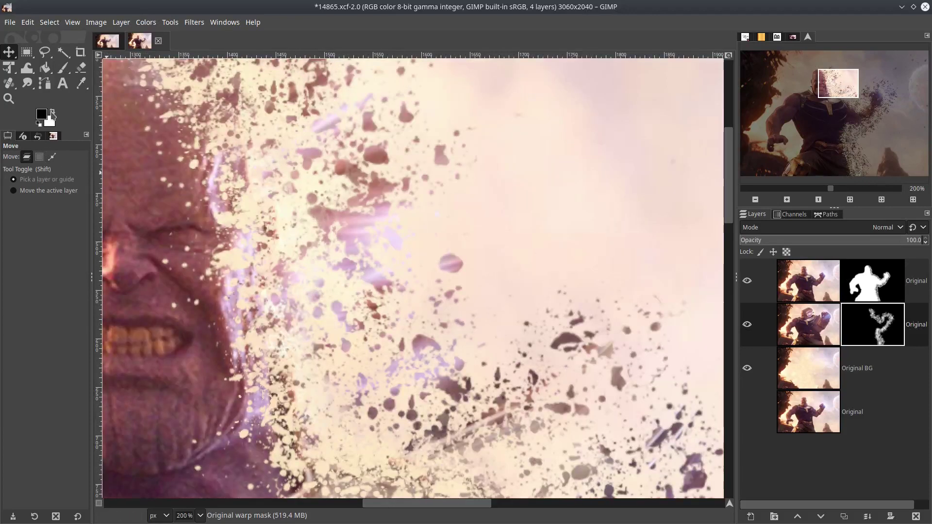
{"action": "left_click", "coordinate": [59, 72]}
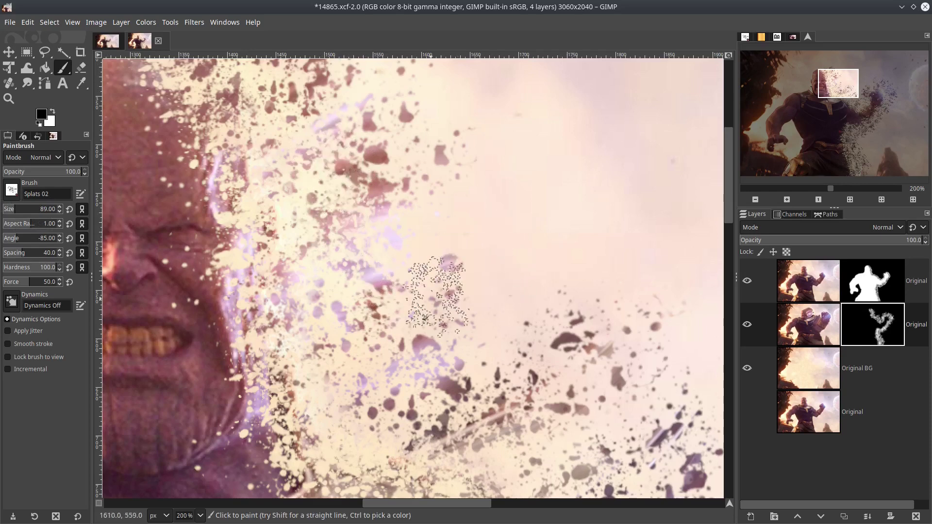
Choose a brush other than Splats 02 for the Paintbrush
{"action": "key", "text": "1"}
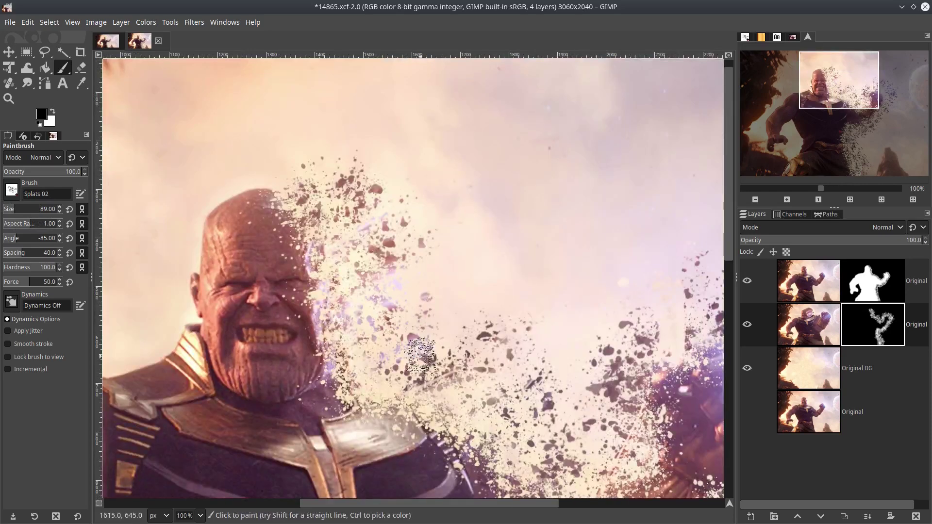
{"action": "left_click", "coordinate": [17, 192]}
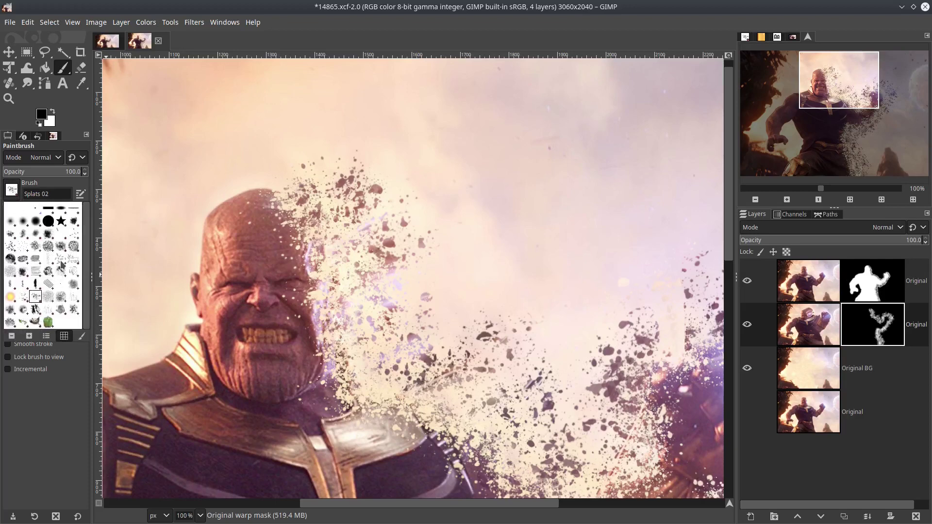
{"action": "double_click", "coordinate": [42, 258]}
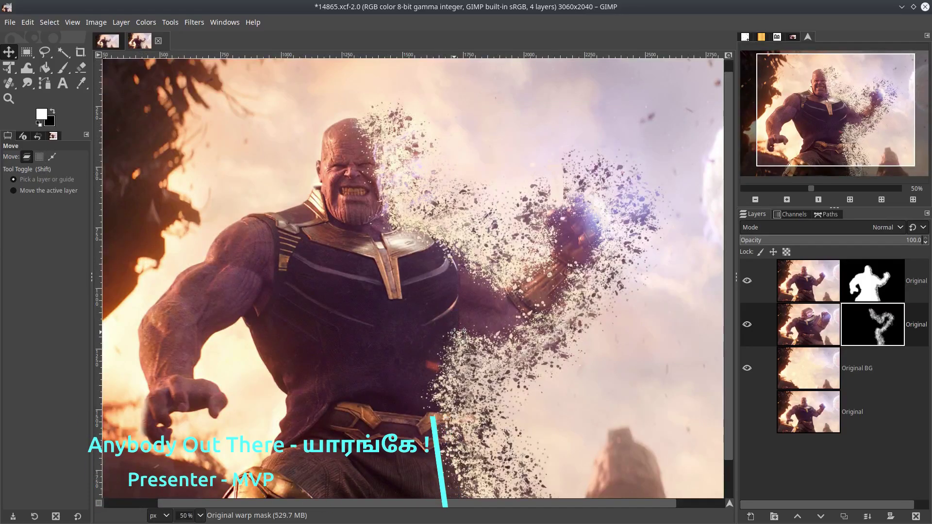
{"action": "scroll", "coordinate": [454, 333], "scroll_direction": "down", "scroll_amount": 1}
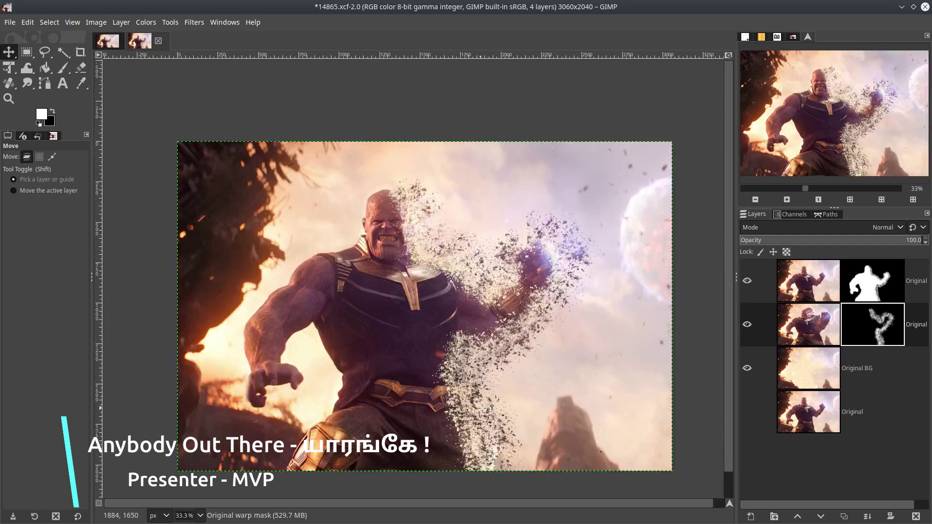
{"action": "left_click_drag", "start_coordinate": [484, 409], "coordinate": [482, 388]}
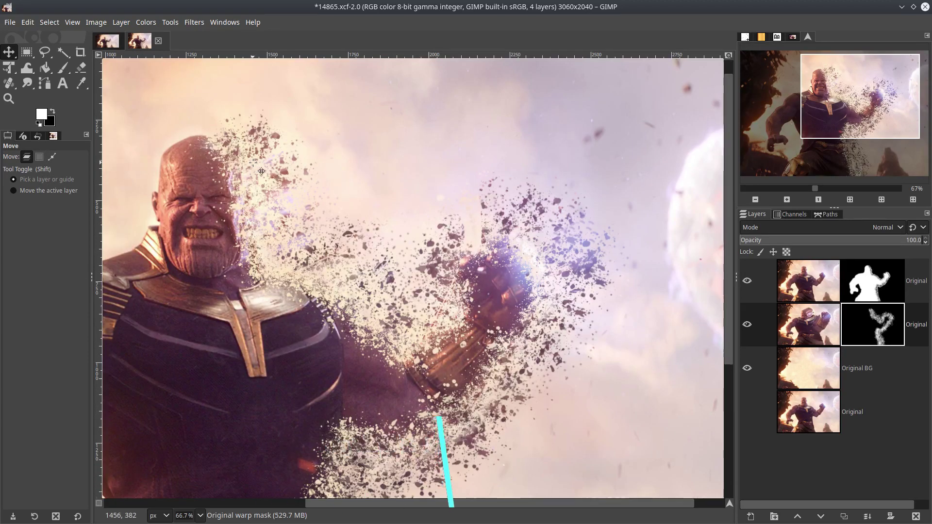
{"action": "scroll", "coordinate": [253, 162], "scroll_direction": "down", "scroll_amount": 2}
{"action": "left_click_drag", "start_coordinate": [253, 162], "coordinate": [413, 182]}
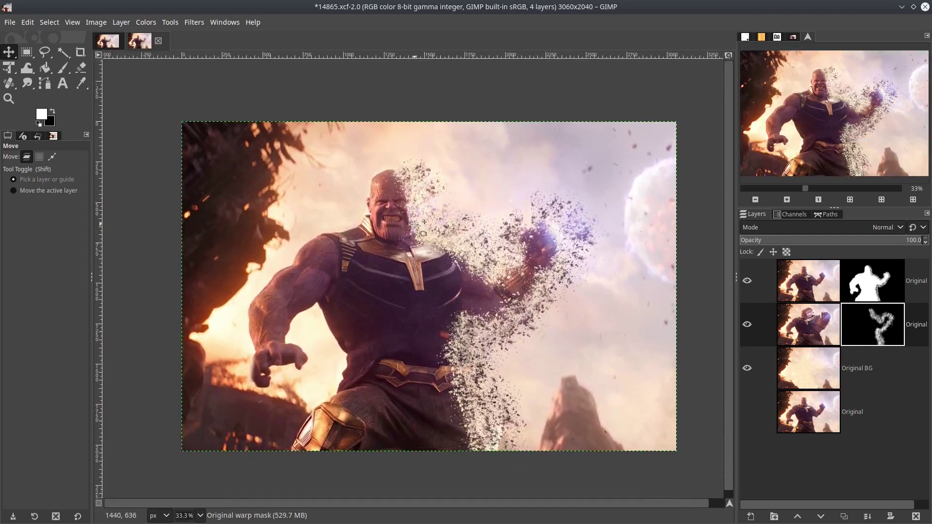